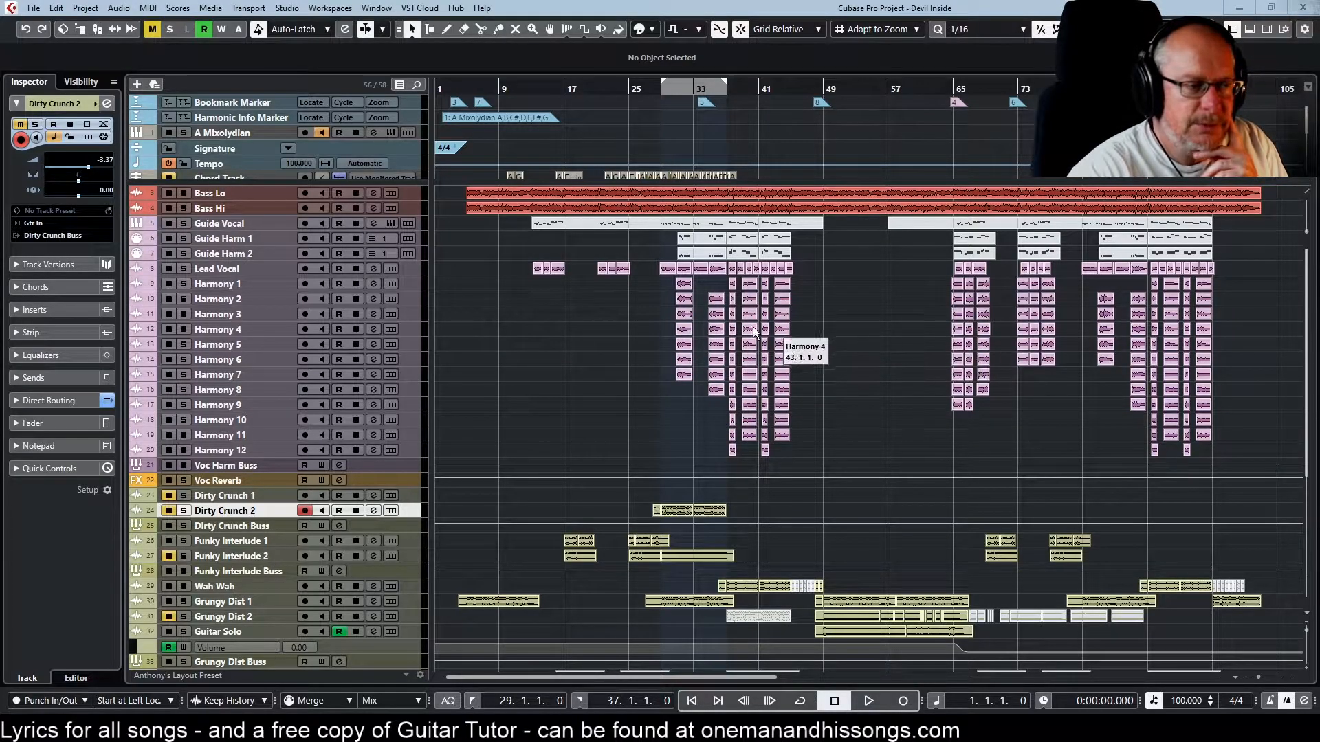
# Play the full mix from bar 3 through to the end of the song and stop playback
pyautogui.scroll(-5, 715, 320)
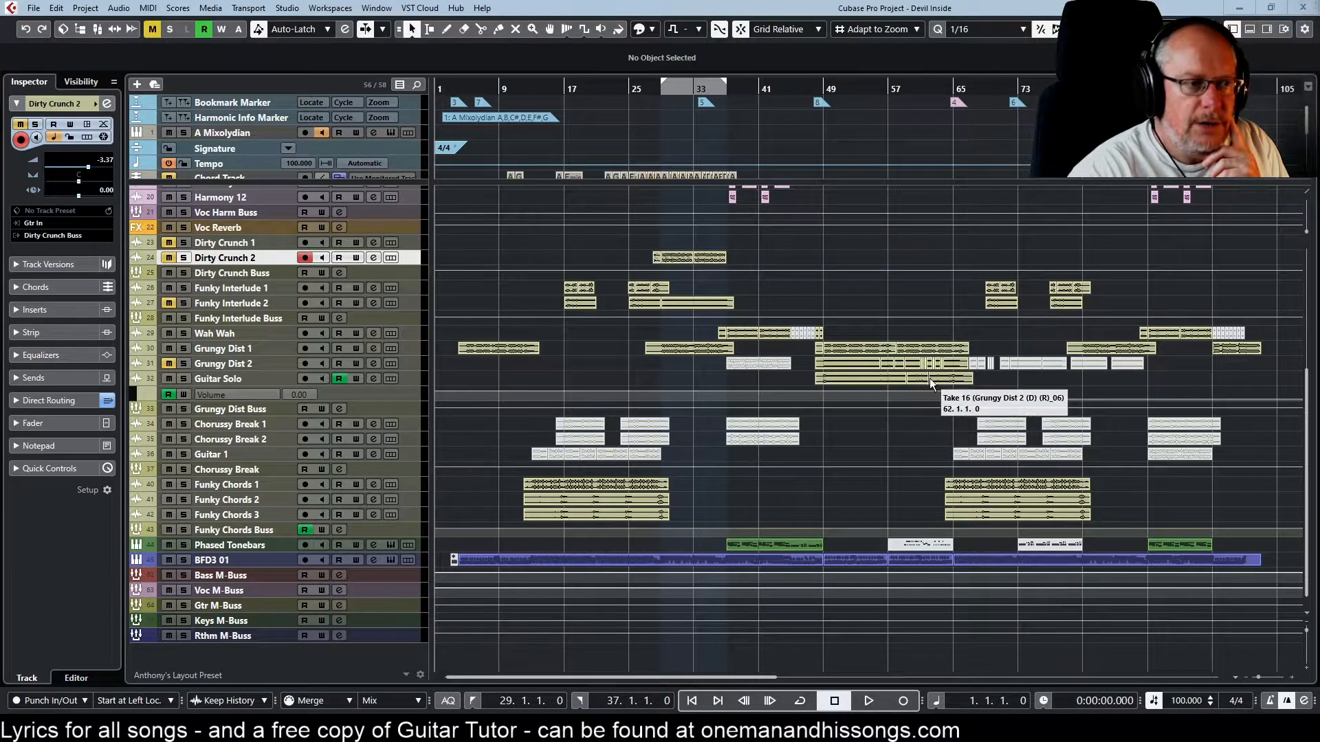
pyautogui.click(597, 343)
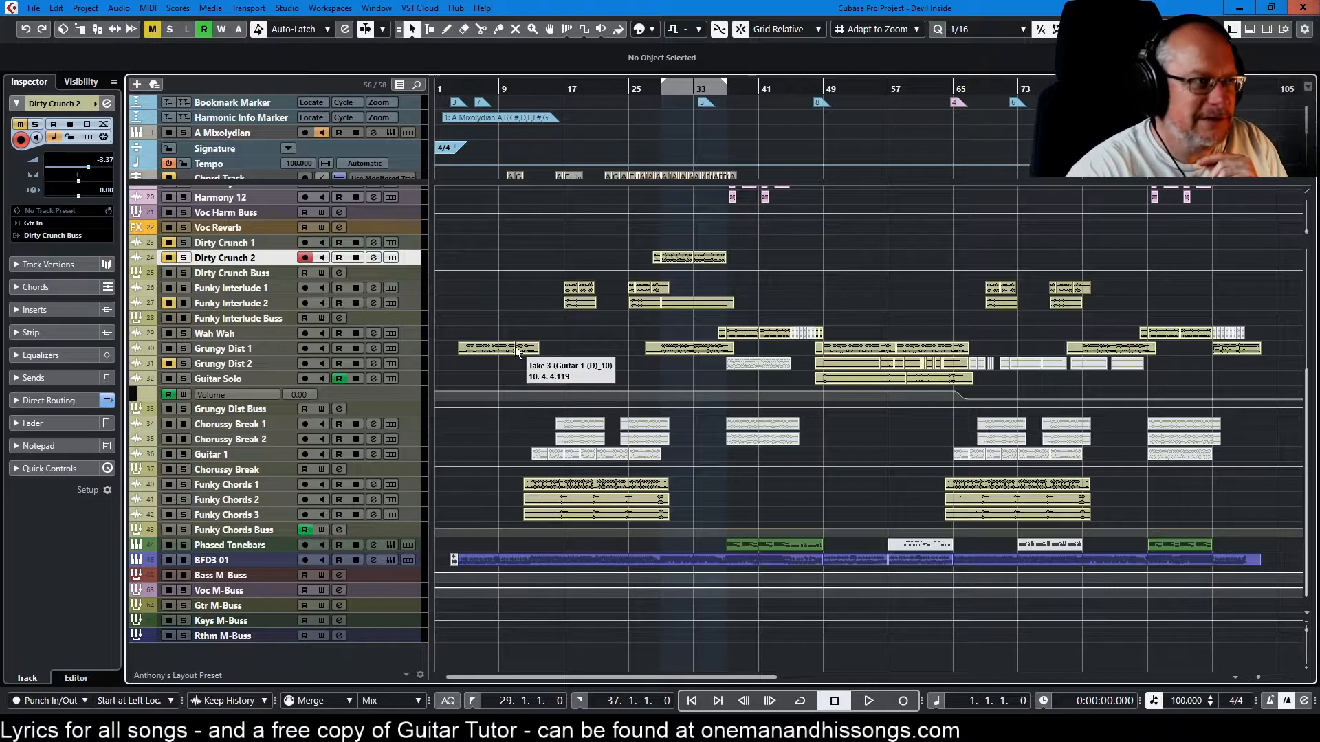
pyautogui.press('KP_3')
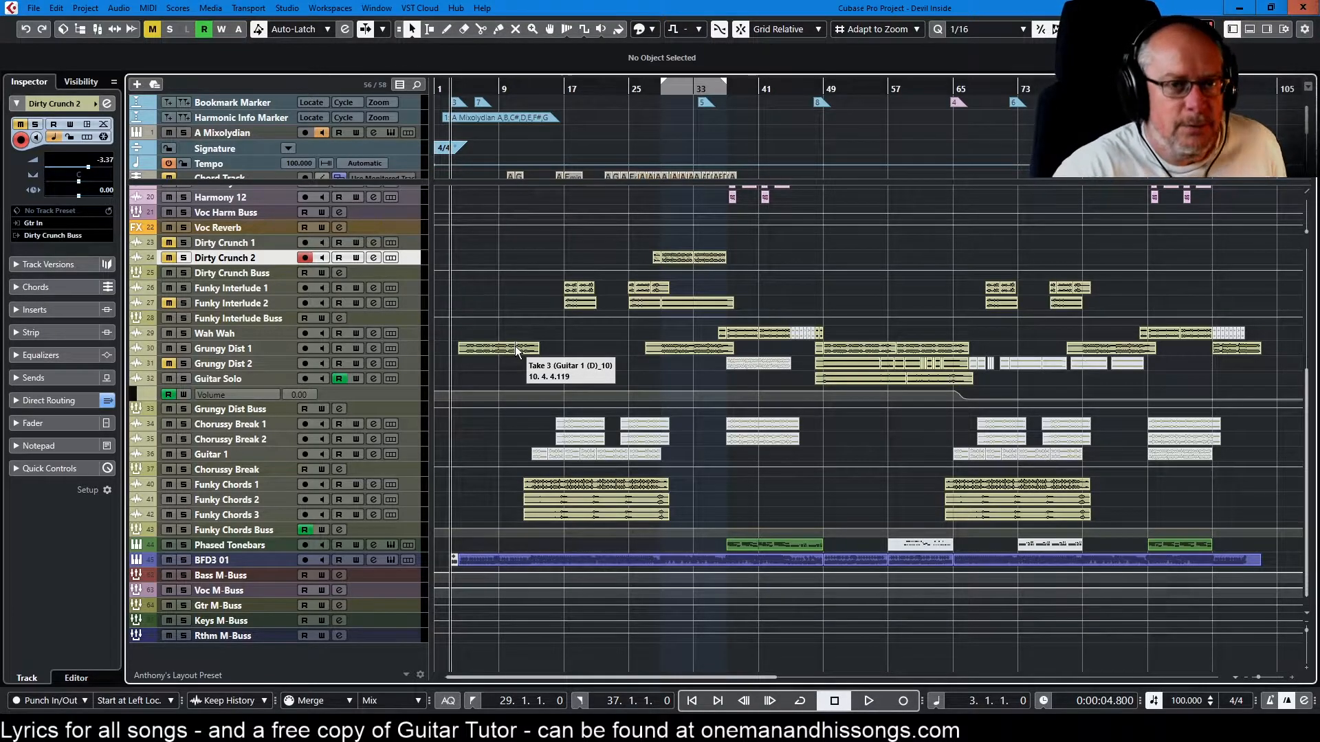
pyautogui.press('space')
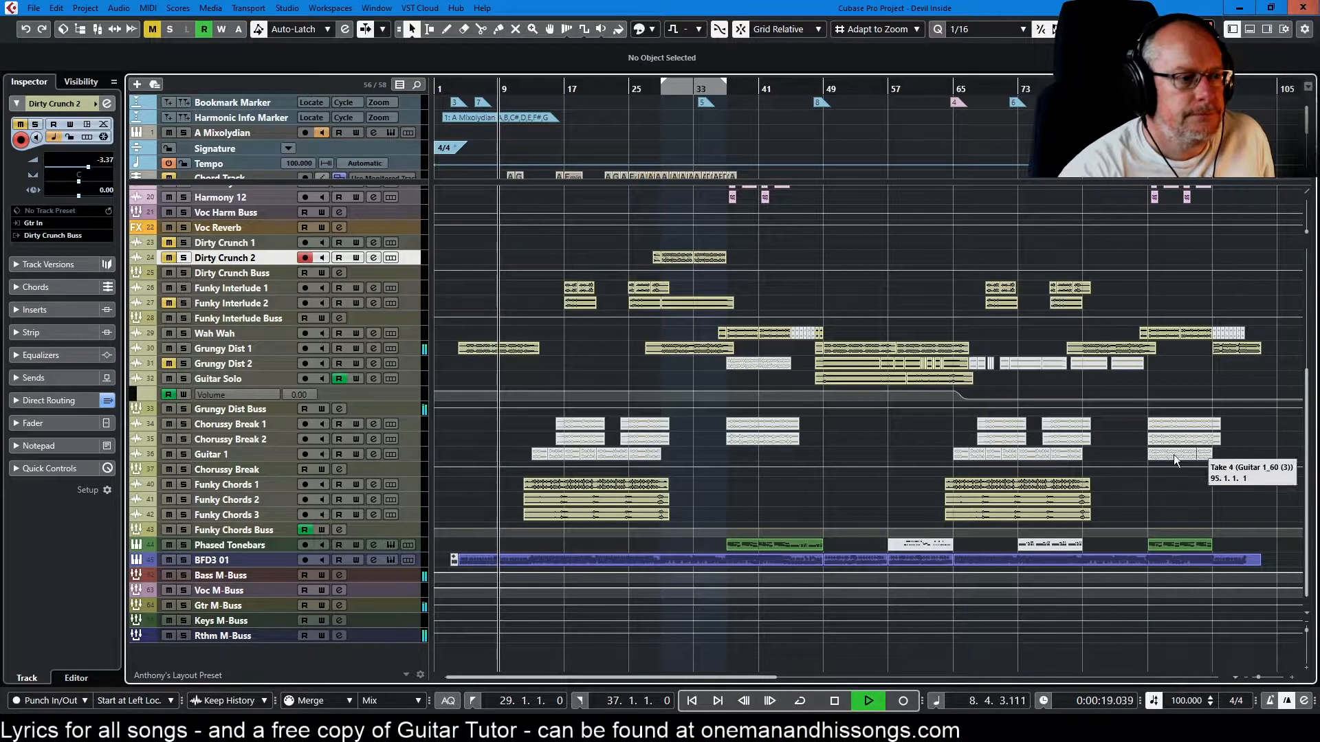
pyautogui.scroll(5, 959, 510)
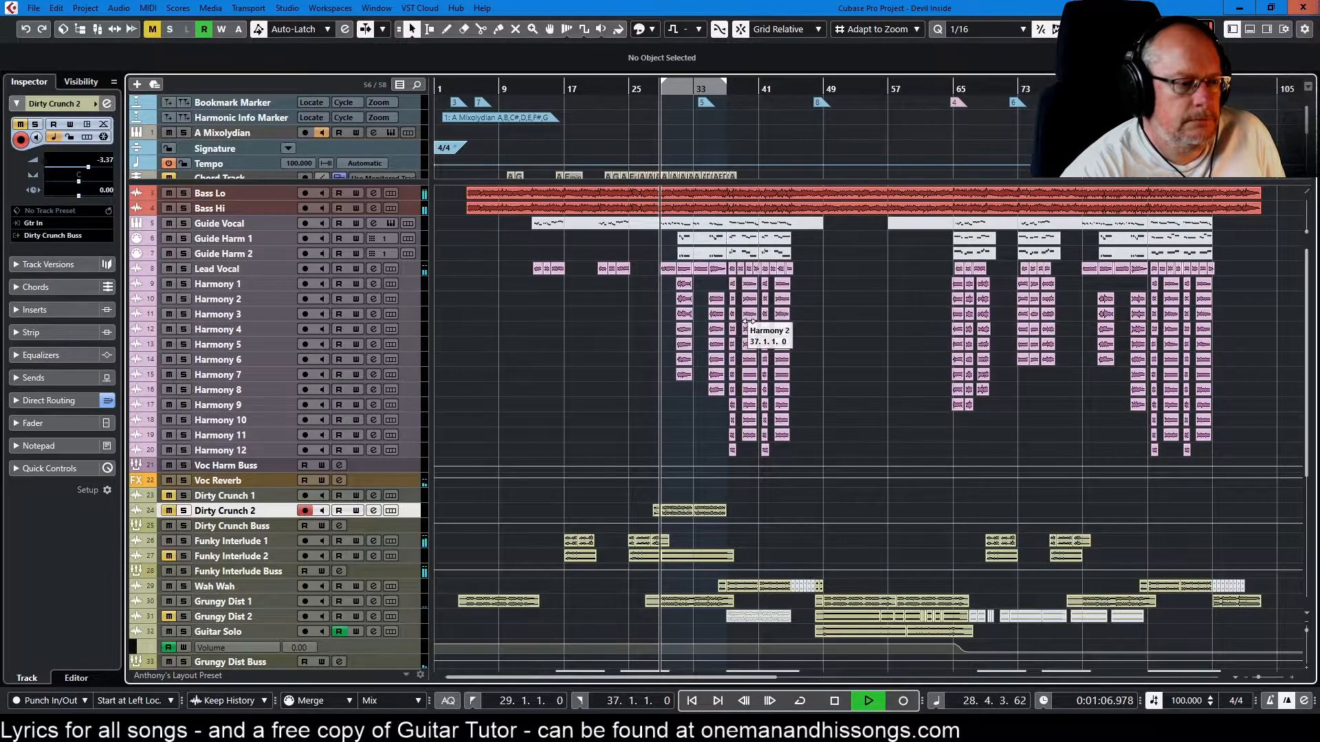
pyautogui.scroll(-5, 1030, 421)
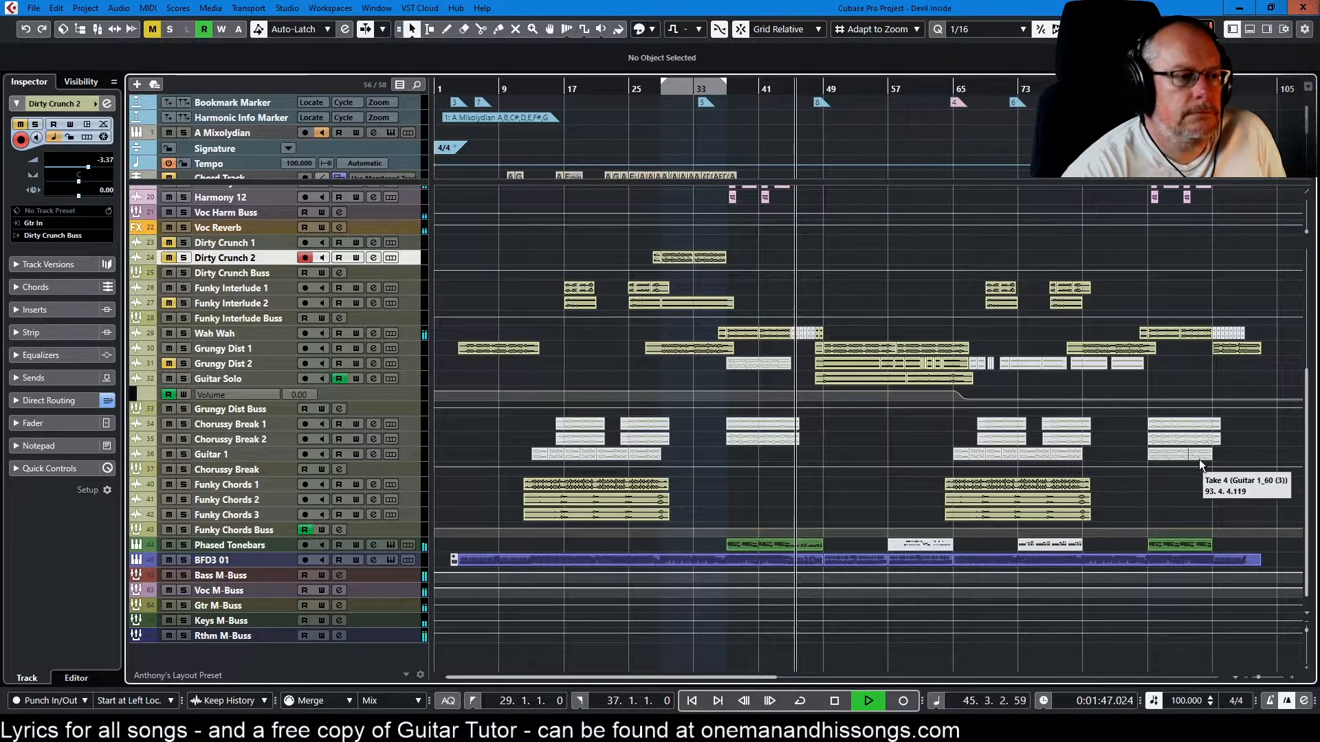
pyautogui.scroll(2, 1231, 456)
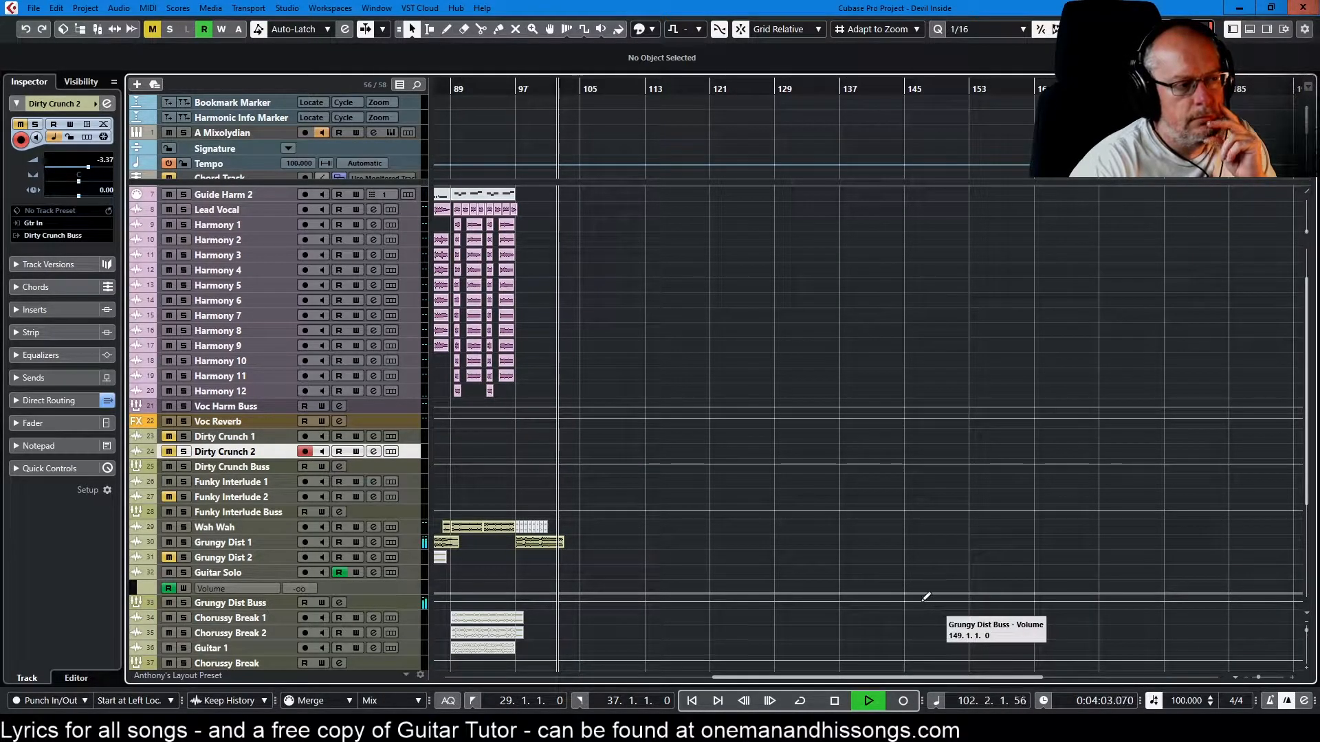
pyautogui.click(834, 701)
pyautogui.click(693, 700)
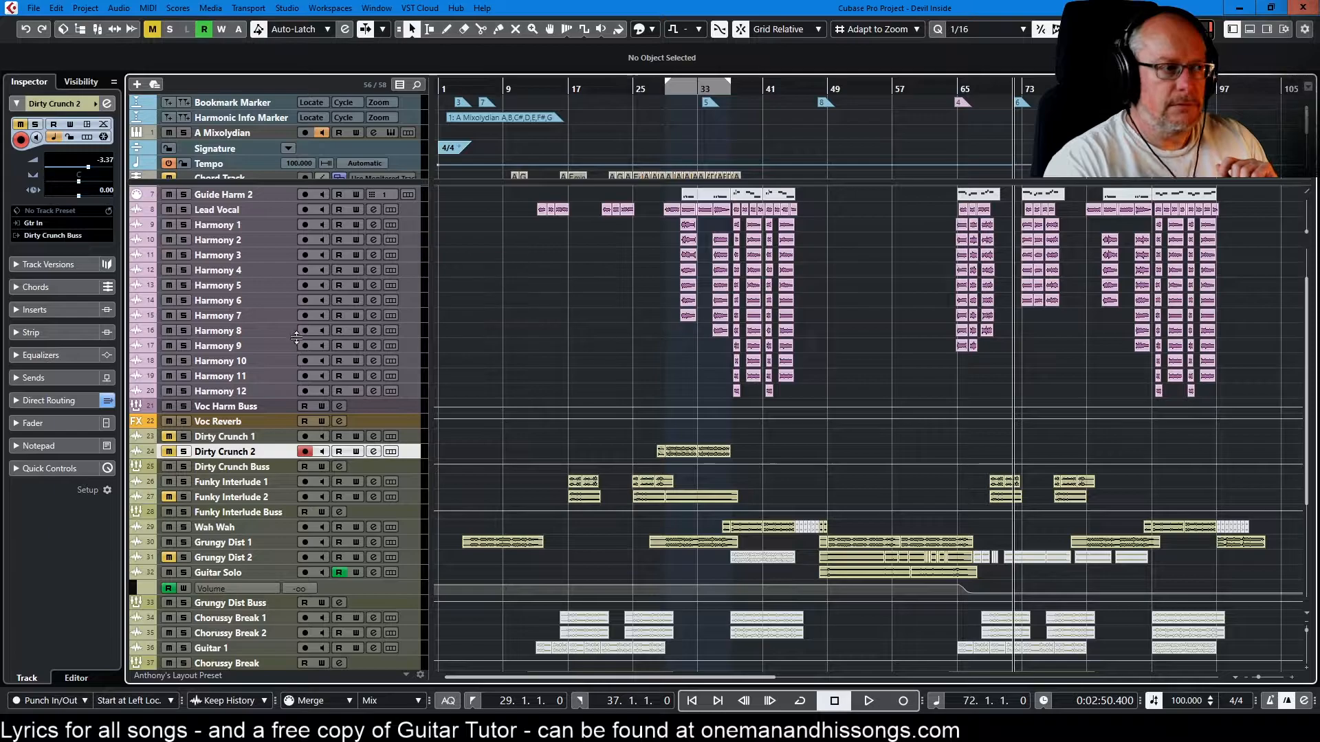
# Solo the Voc Harm Buss and listen to the vocal harmonies from bar 37 to bar 45
pyautogui.click(184, 407)
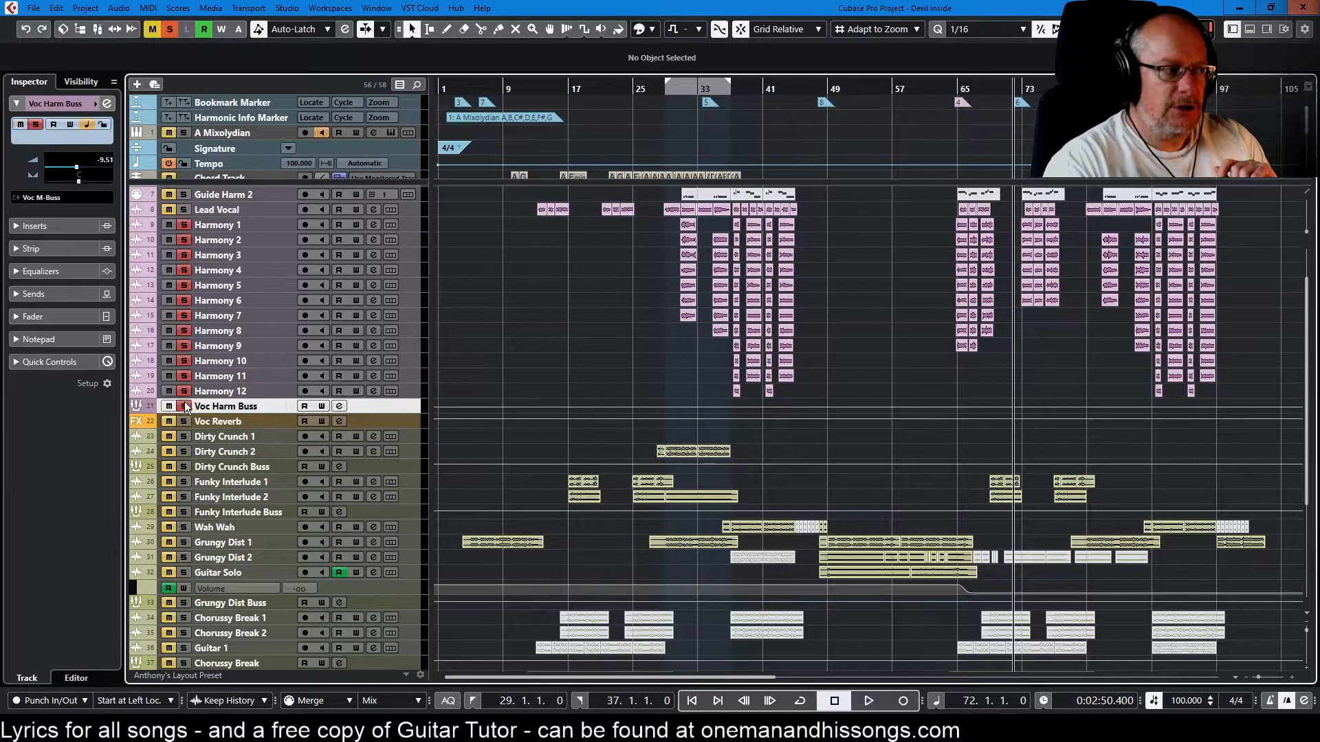
pyautogui.press('KP_2')
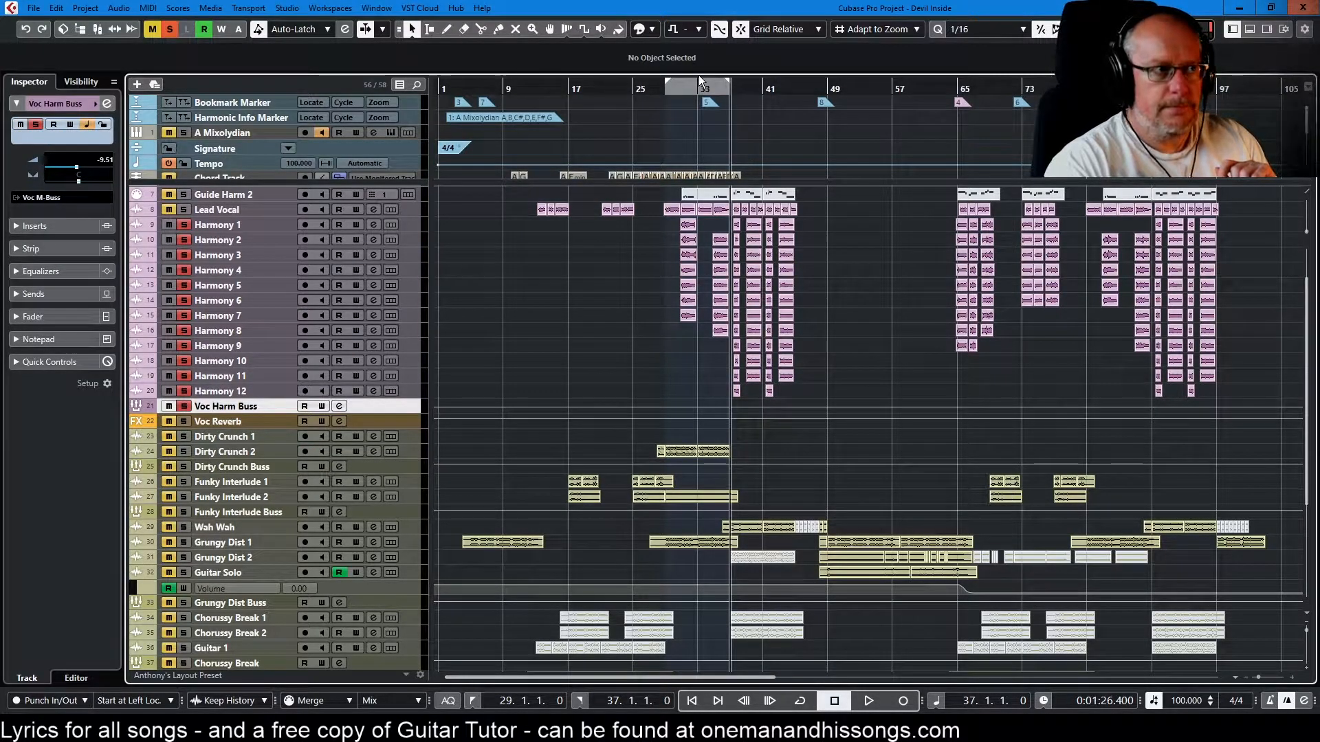
pyautogui.press('space')
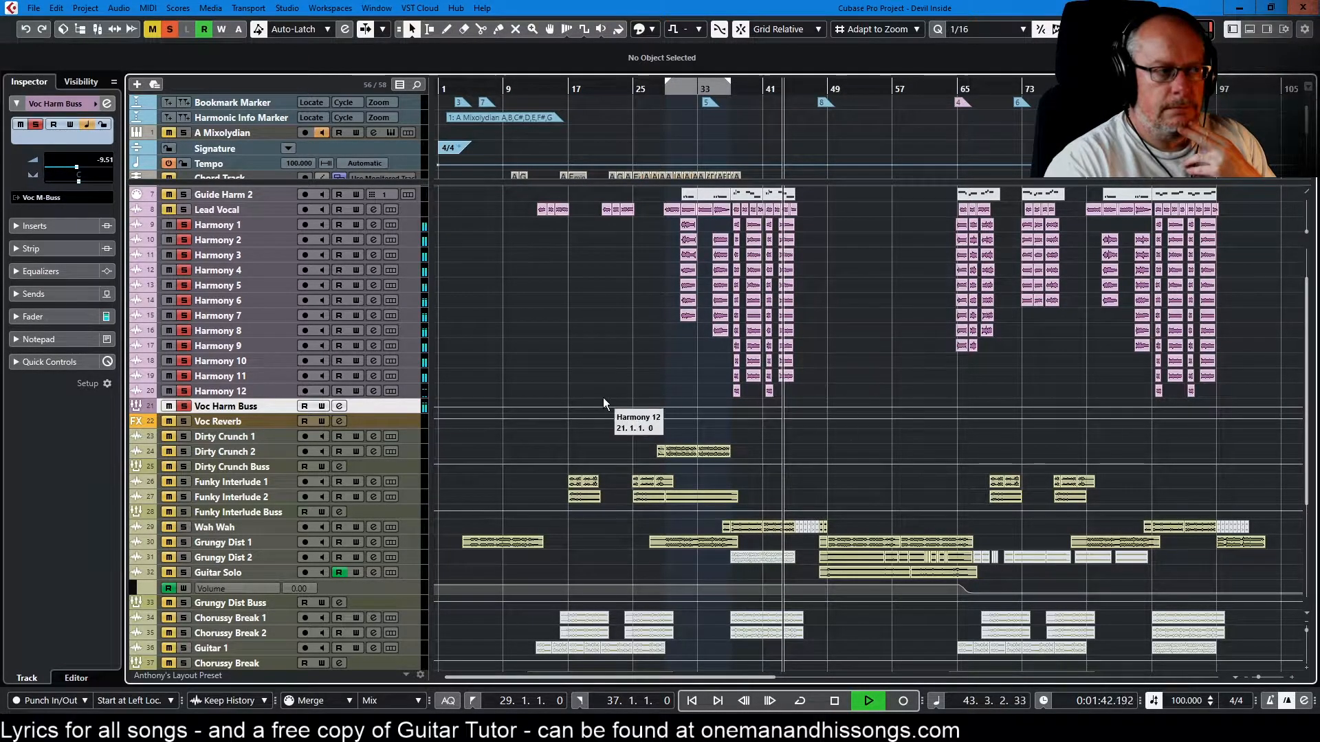
pyautogui.click(832, 701)
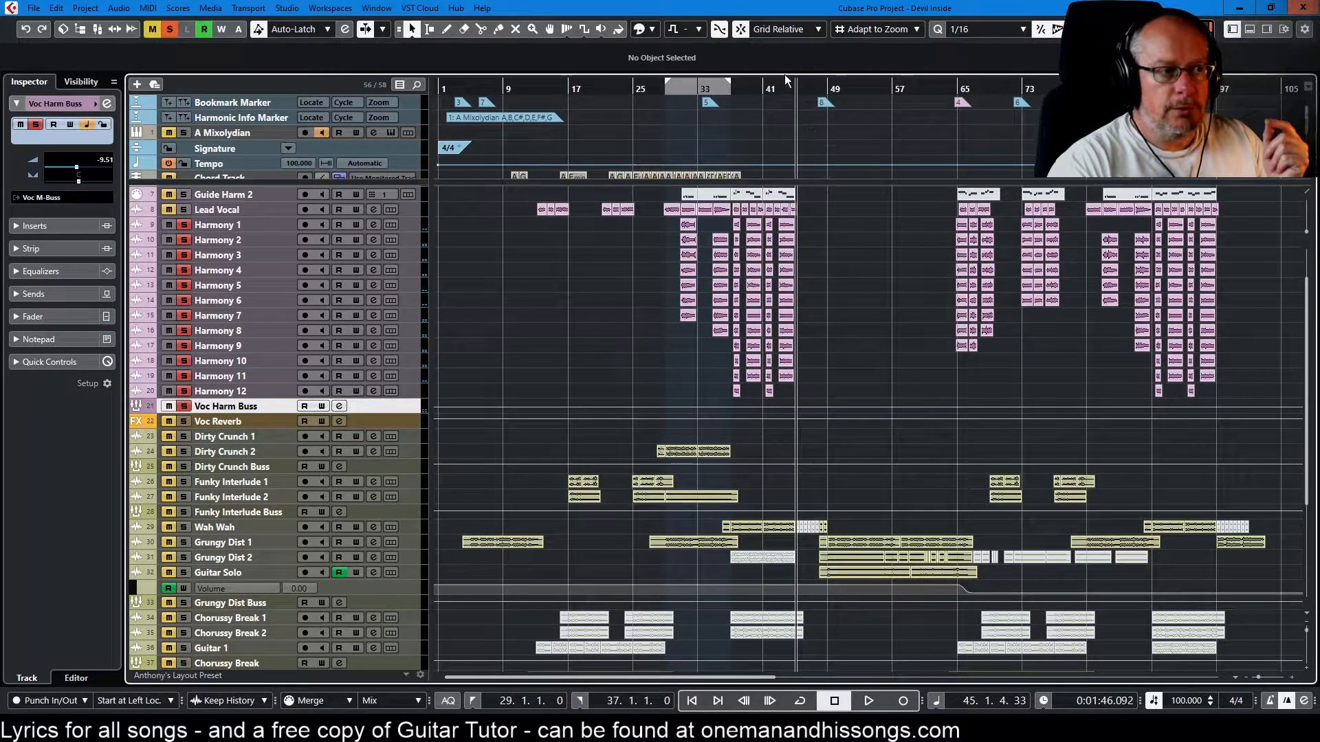
# Set an active playback loop from bar 41 to bar 45 and select the Harmony 1 event near bar 43
pyautogui.moveTo(765, 81); pyautogui.dragTo(795, 82)
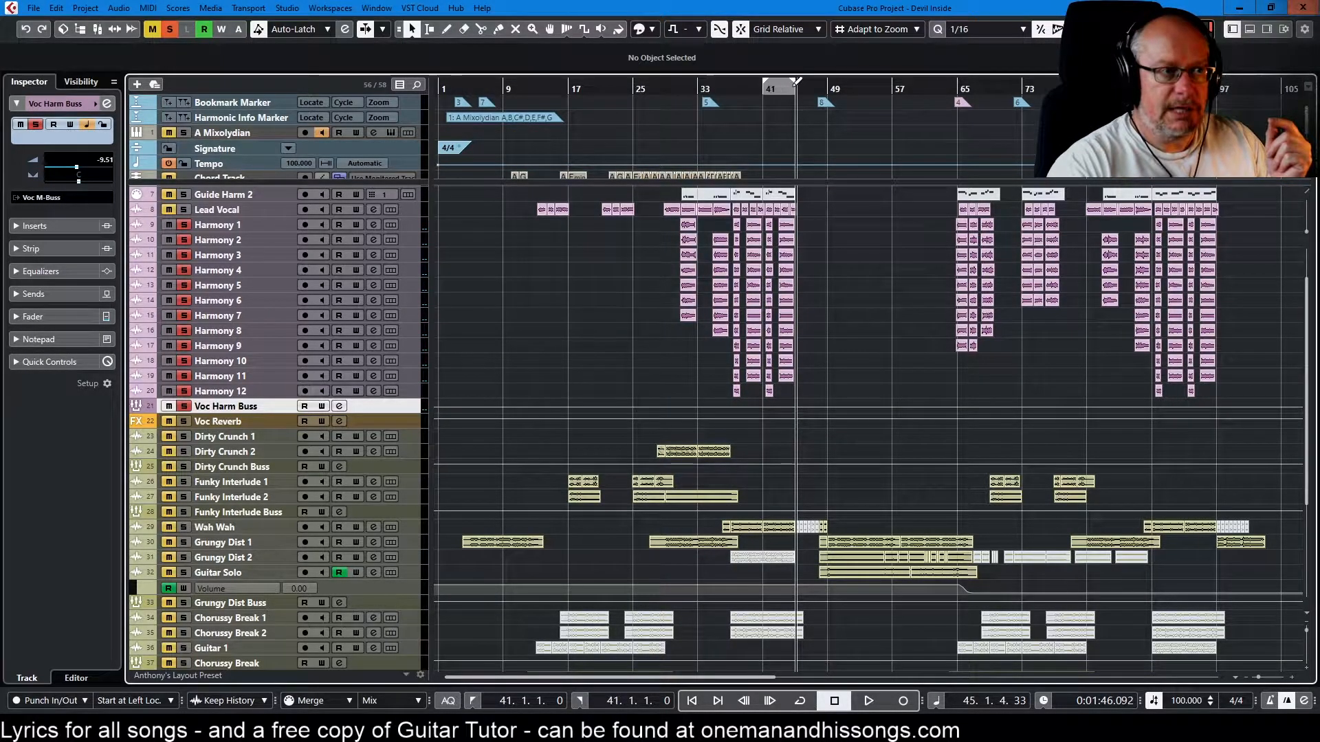
pyautogui.press('/')
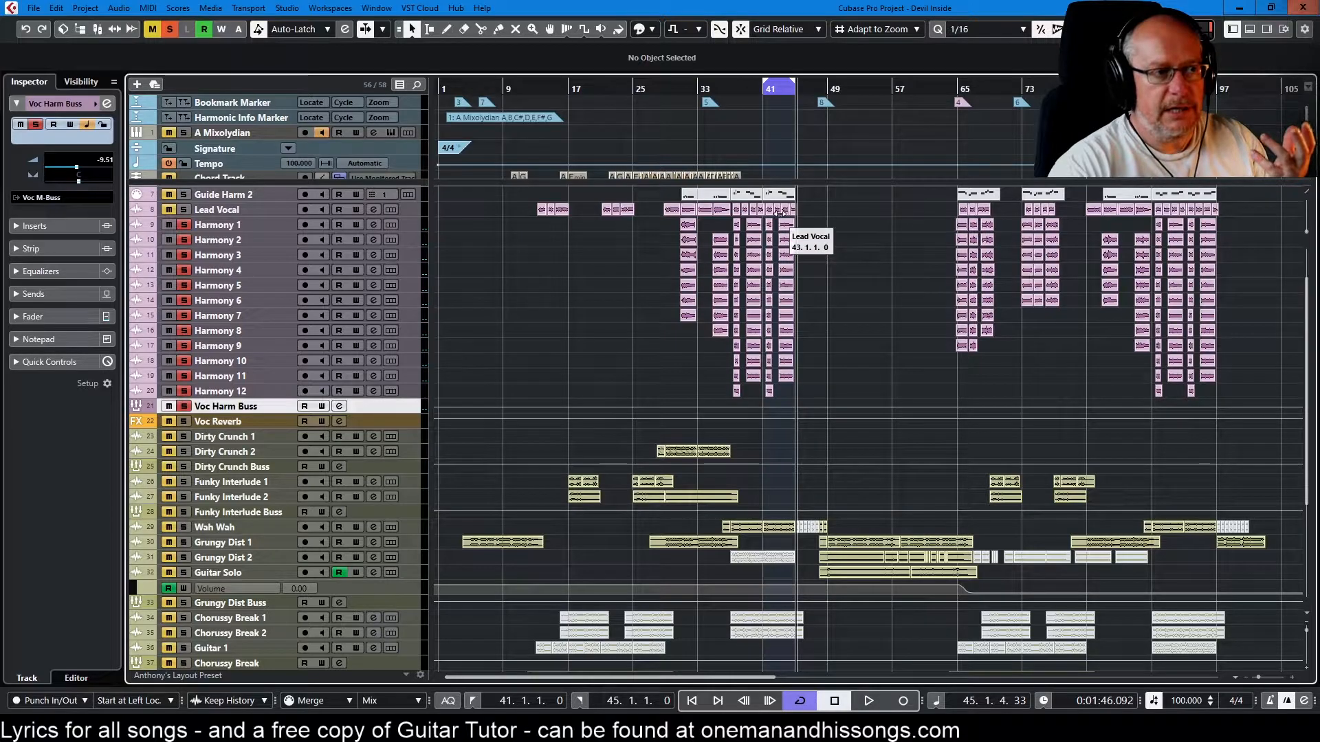
pyautogui.click(787, 228)
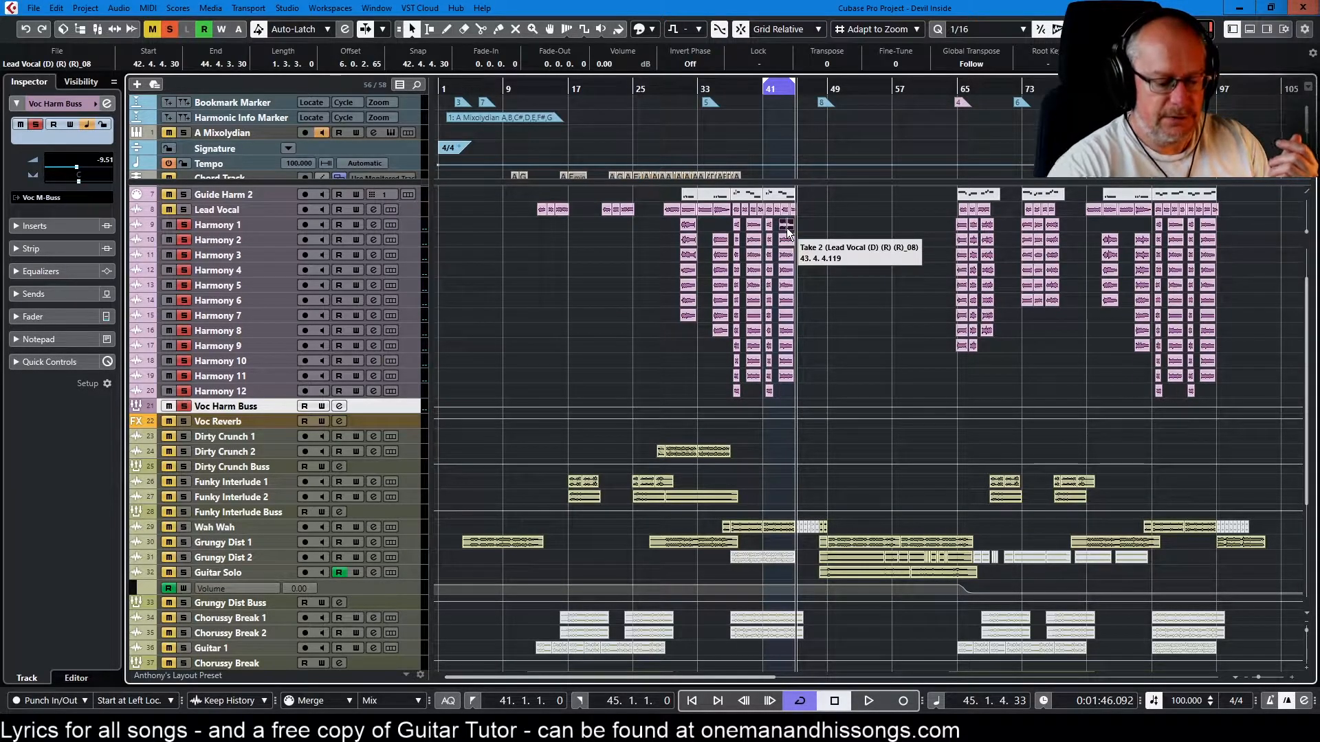
# Open the Harmony 8 event at bar 43 in a separate Sample Editor window and audition its warped timing
pyautogui.doubleClick(786, 331)
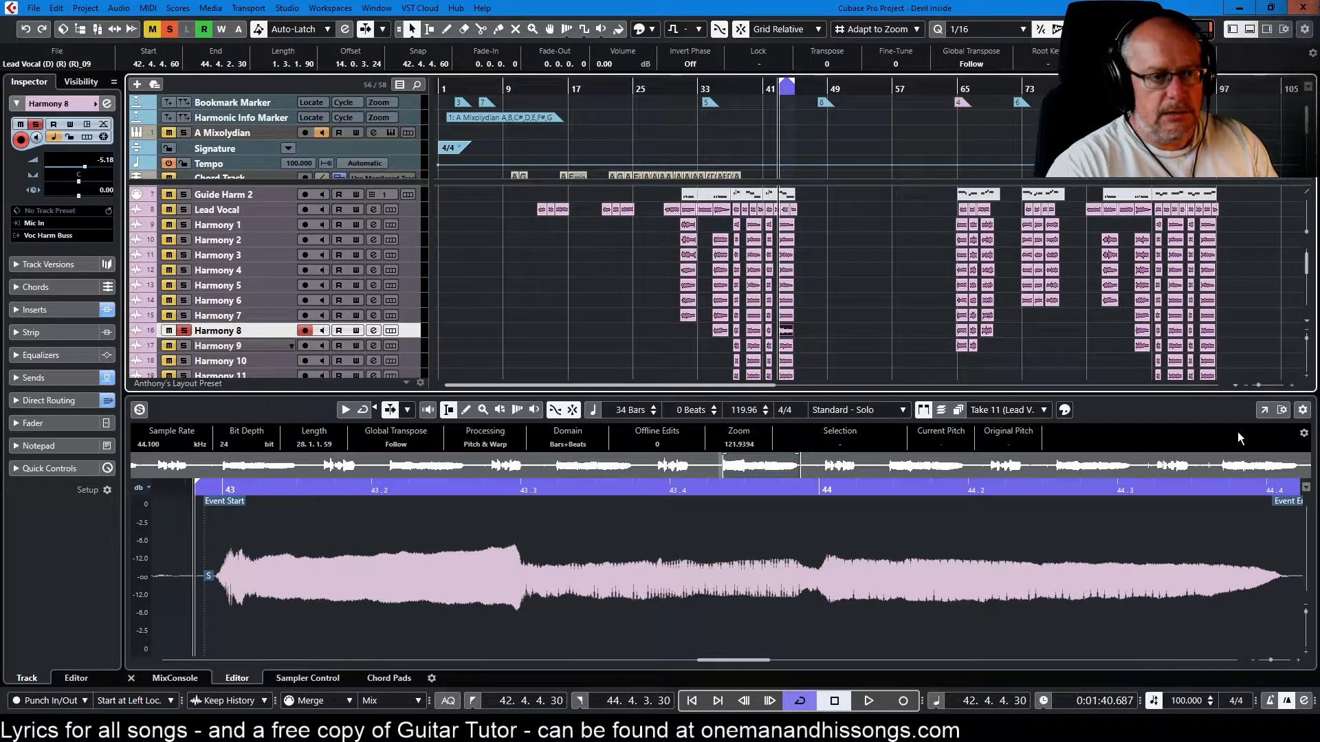
pyautogui.click(1264, 410)
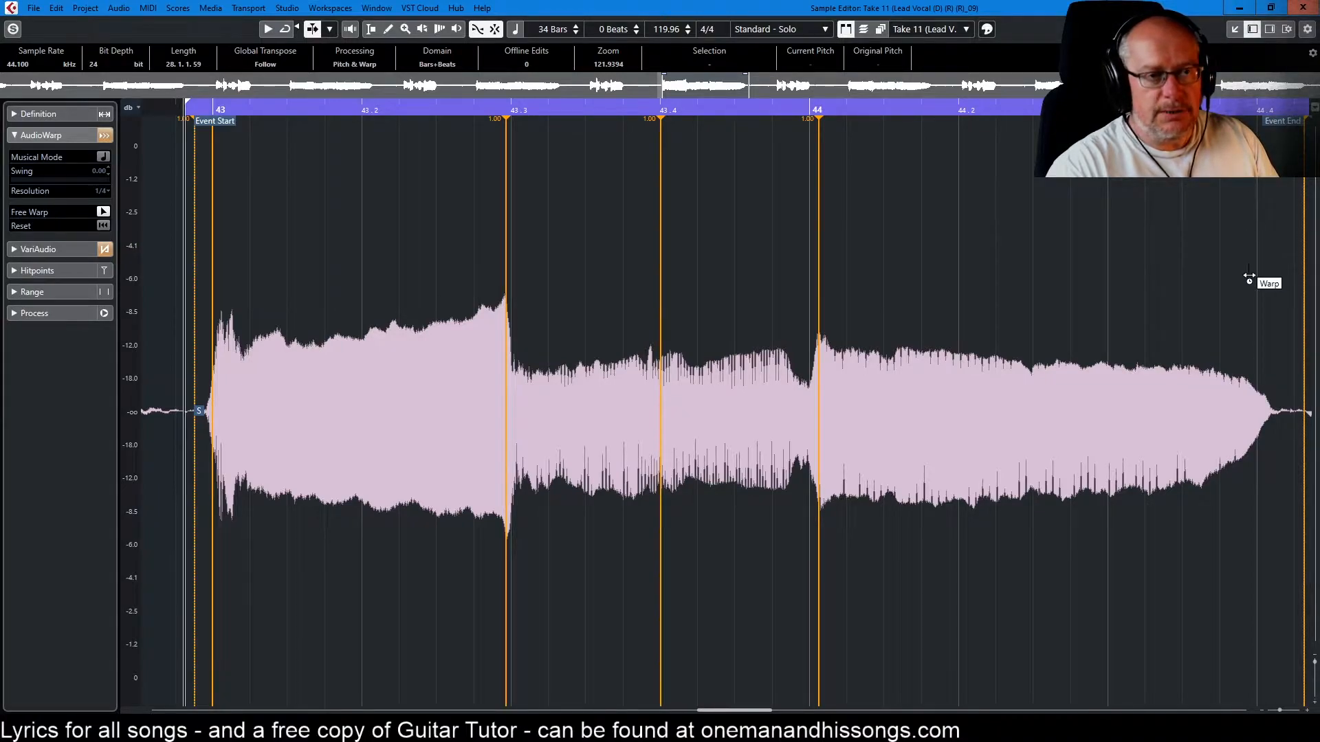
pyautogui.press('space')
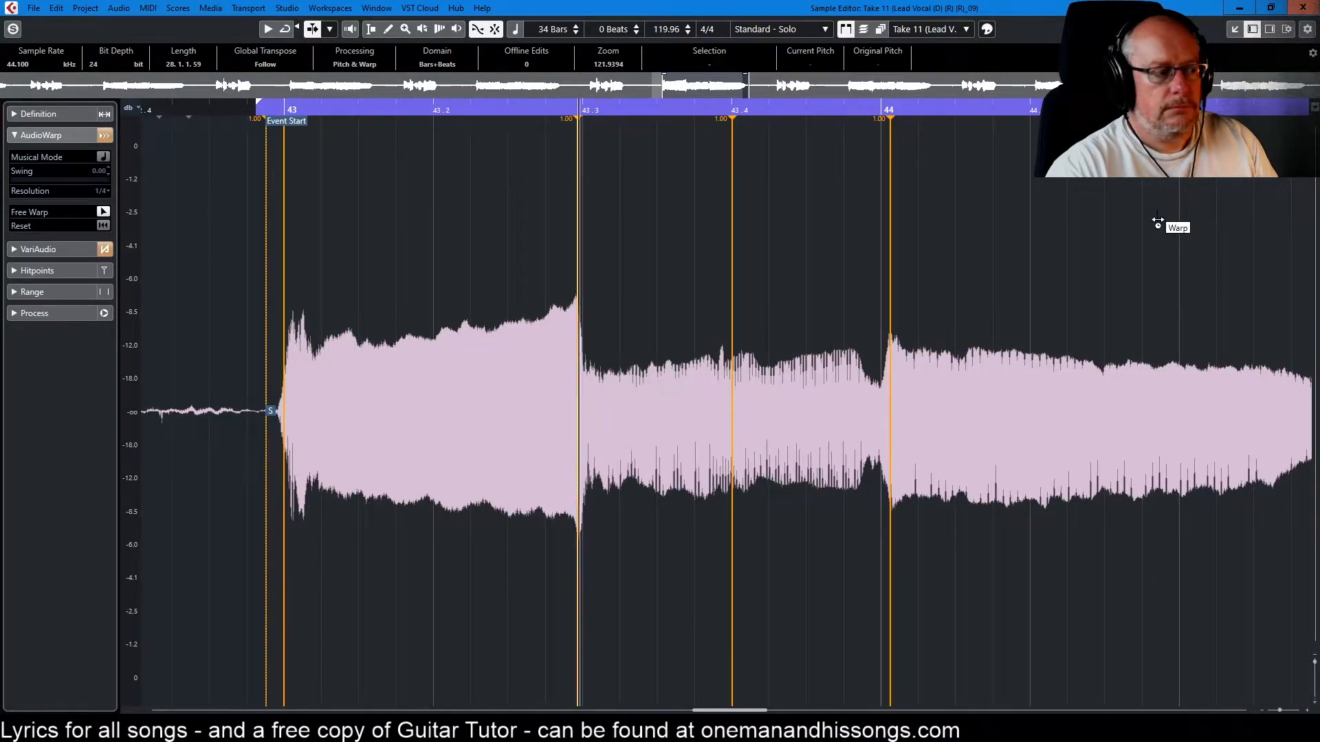
pyautogui.press('g')
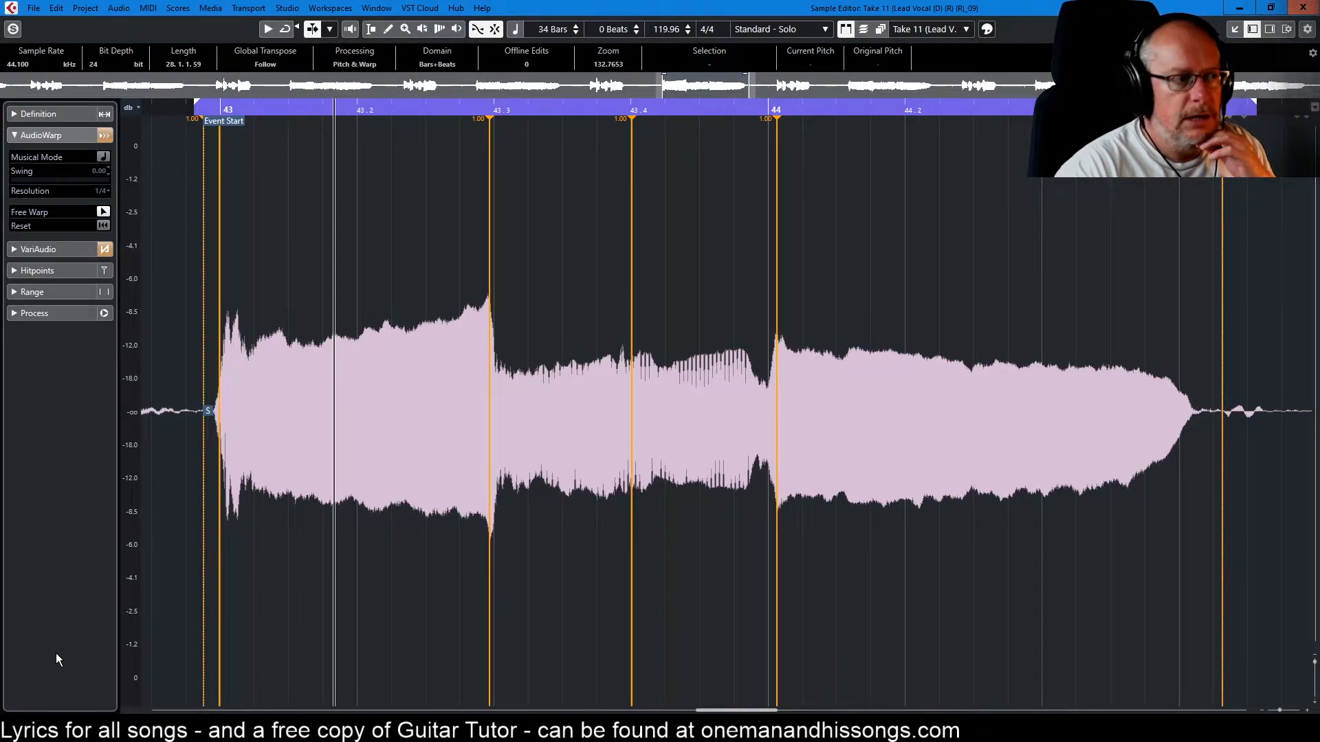
# Dock the Sample Editor back into the project window, unsolo Harmony 8 and turn off loop playback
pyautogui.click(1235, 32)
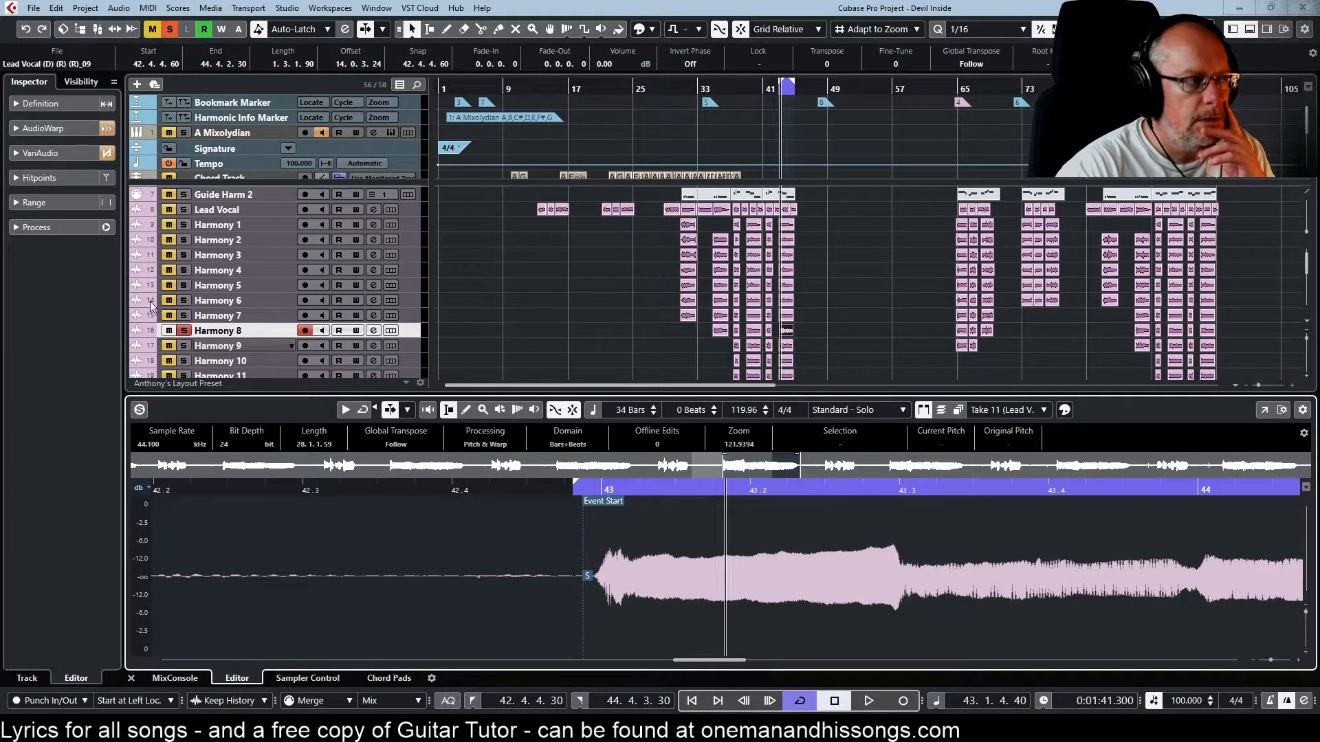
pyautogui.click(183, 331)
pyautogui.scroll(-2, 278, 275)
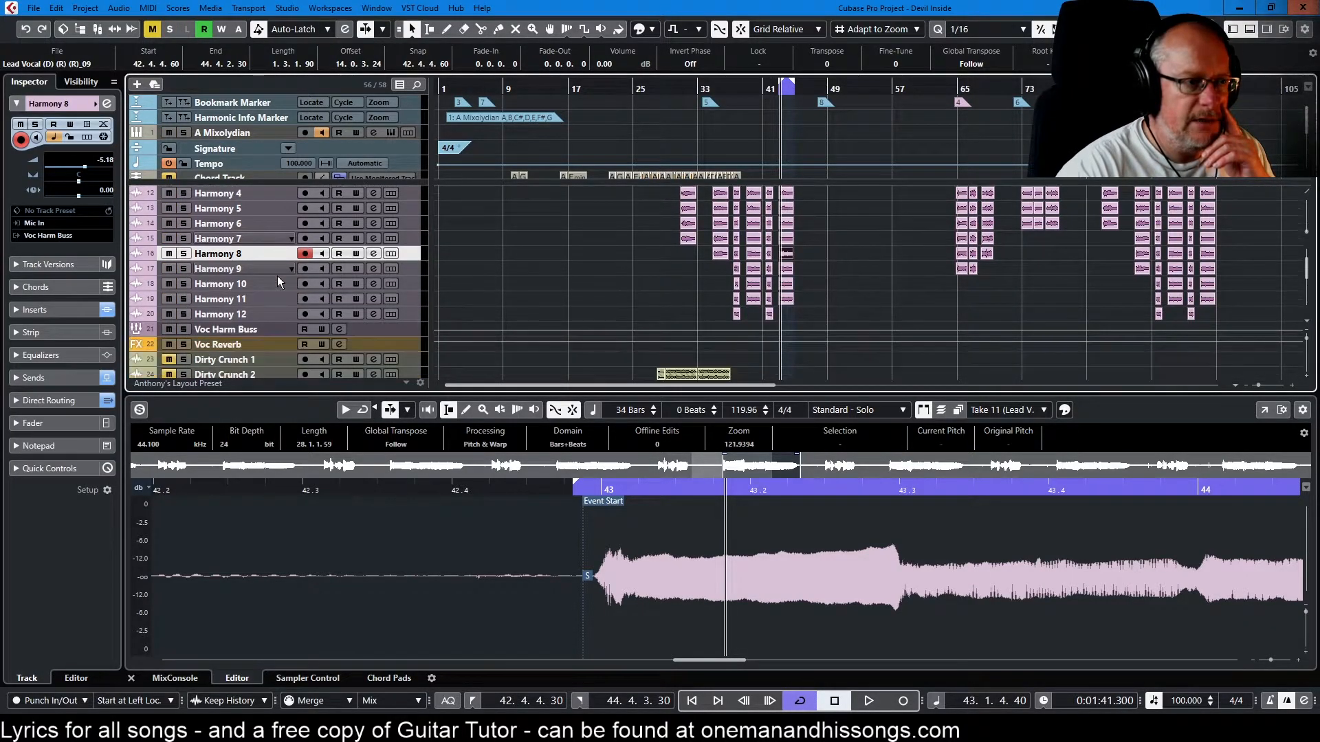
pyautogui.scroll(-2, 283, 271)
pyautogui.scroll(2, 281, 275)
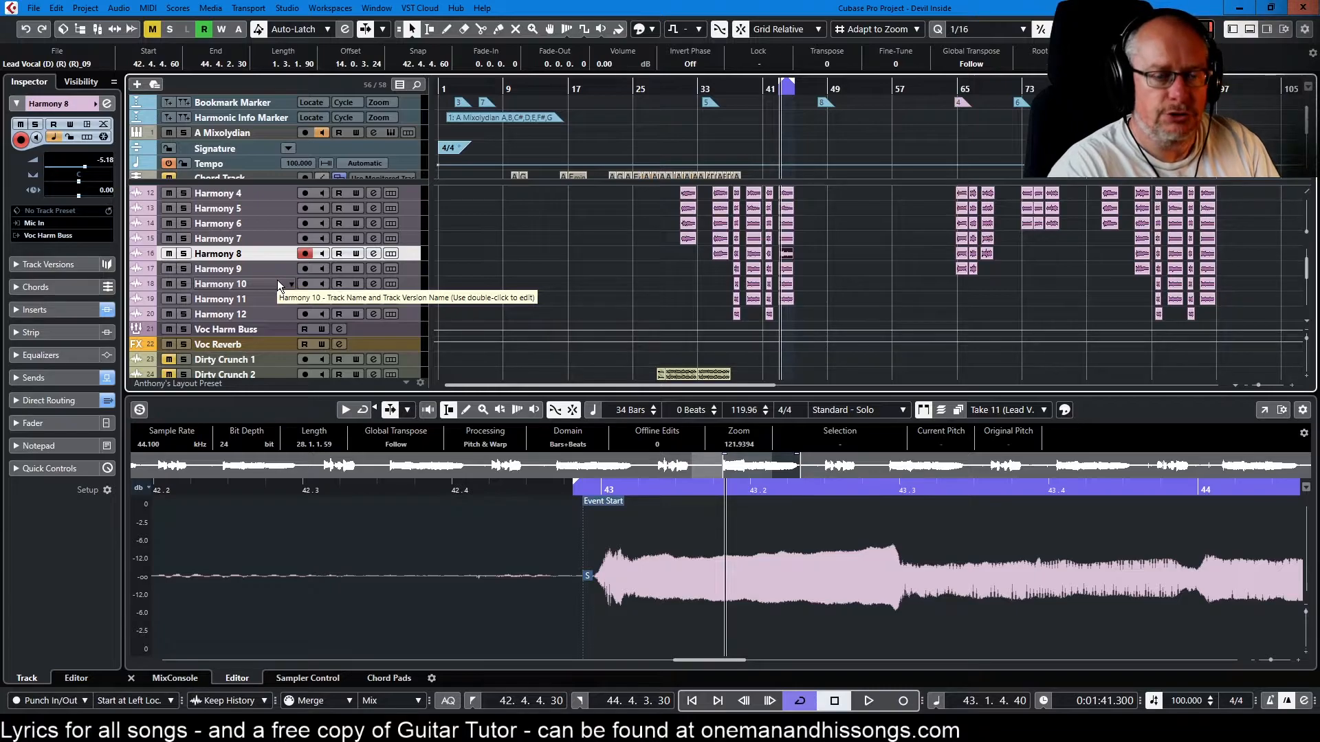
pyautogui.scroll(3, 334, 312)
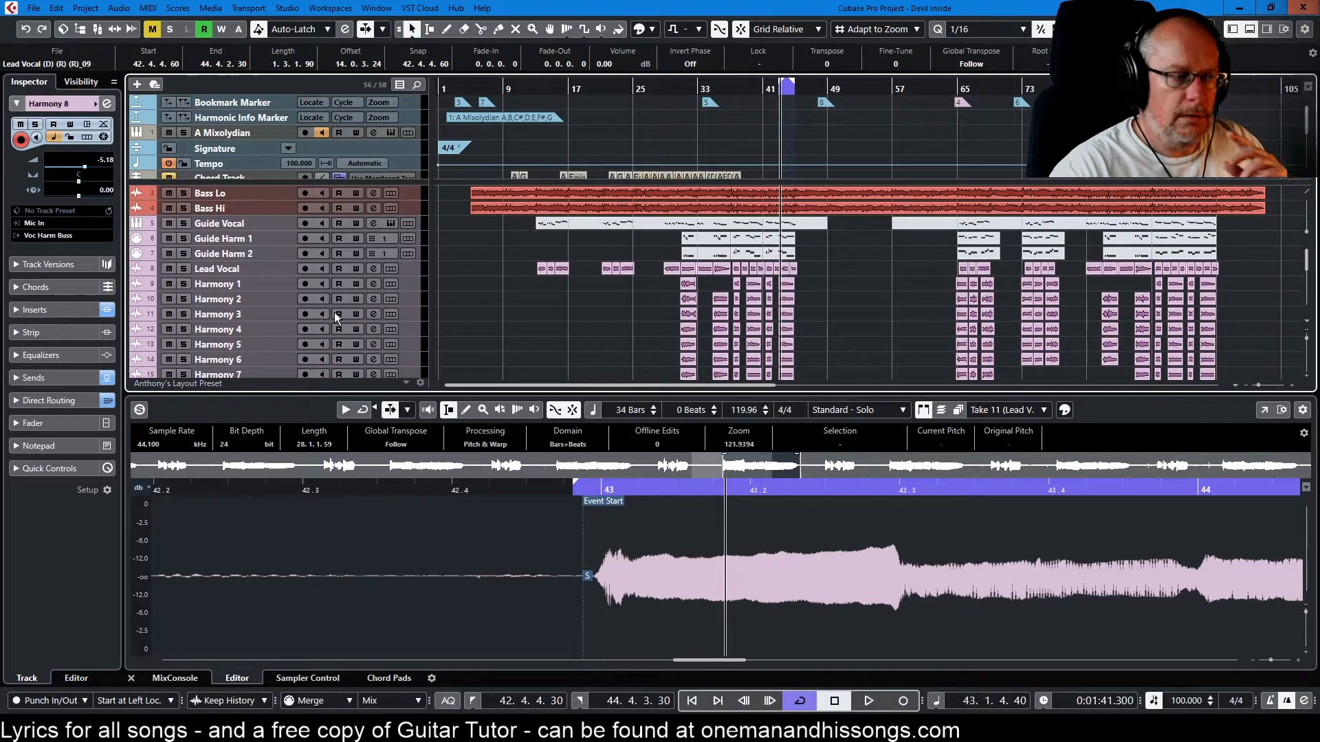
pyautogui.press('KP_Divide')
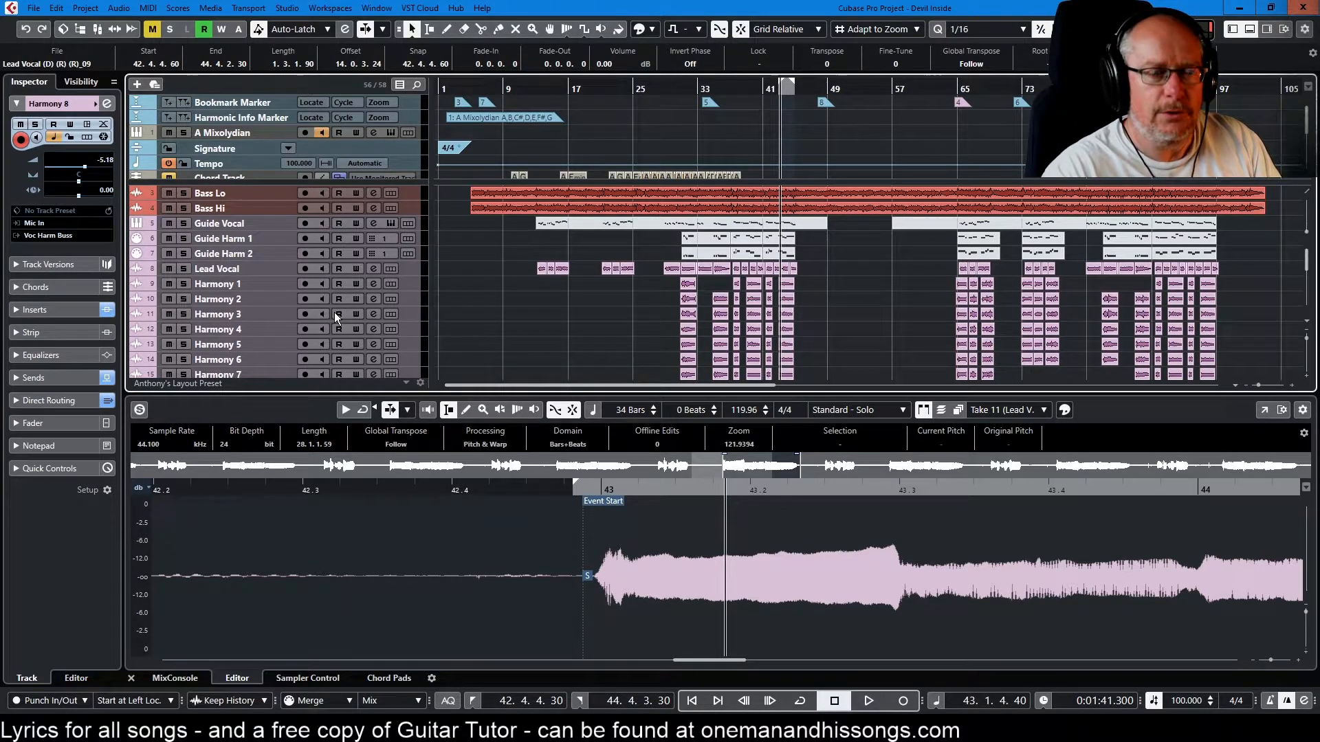
# Move the playback position to bar 48 and check the Guitar Solo track's lanes, hiding them again
pyautogui.scroll(-8, 334, 312)
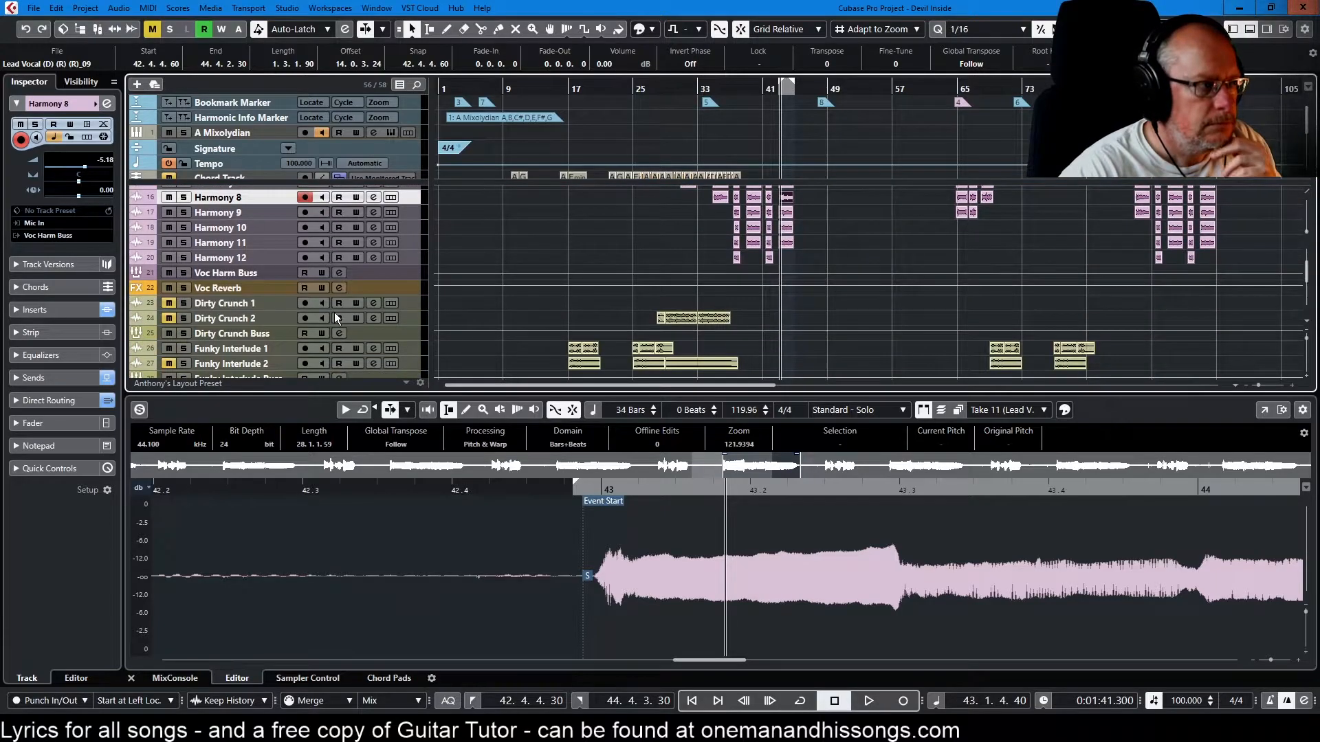
pyautogui.click(817, 86)
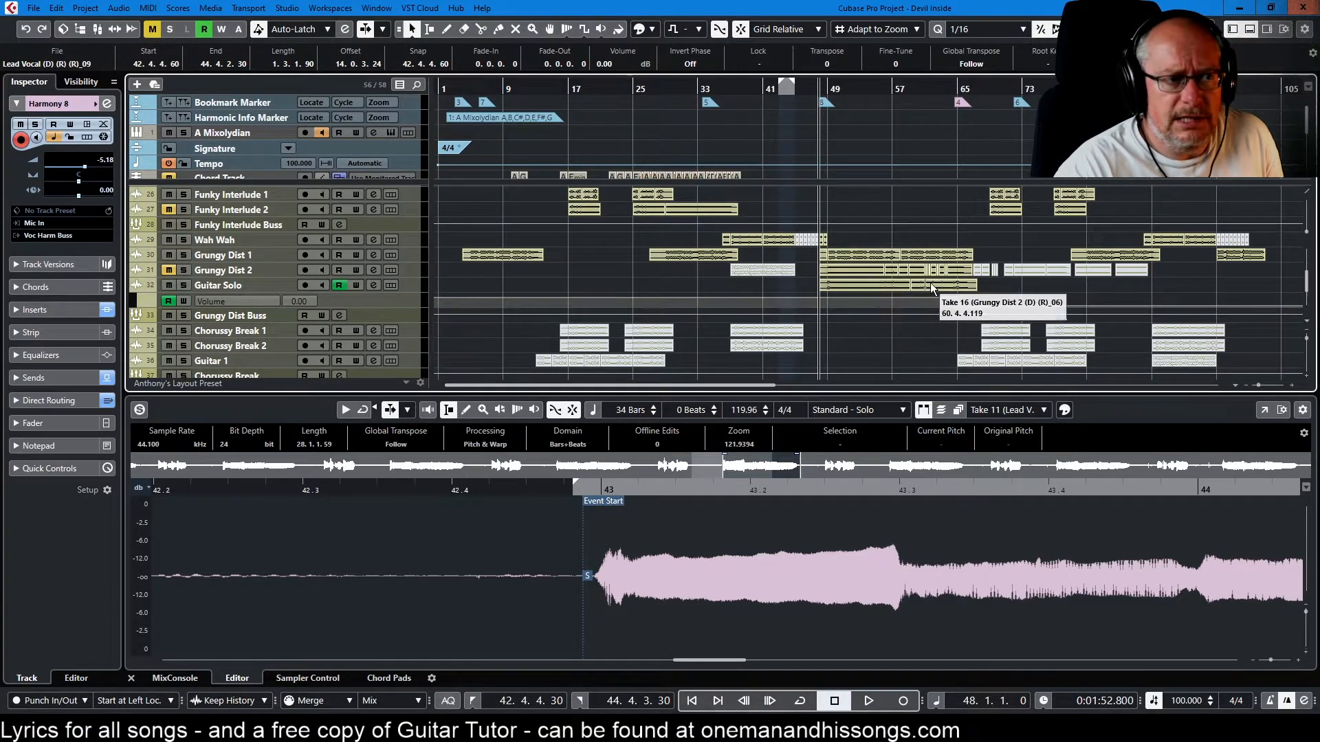
pyautogui.click(391, 285)
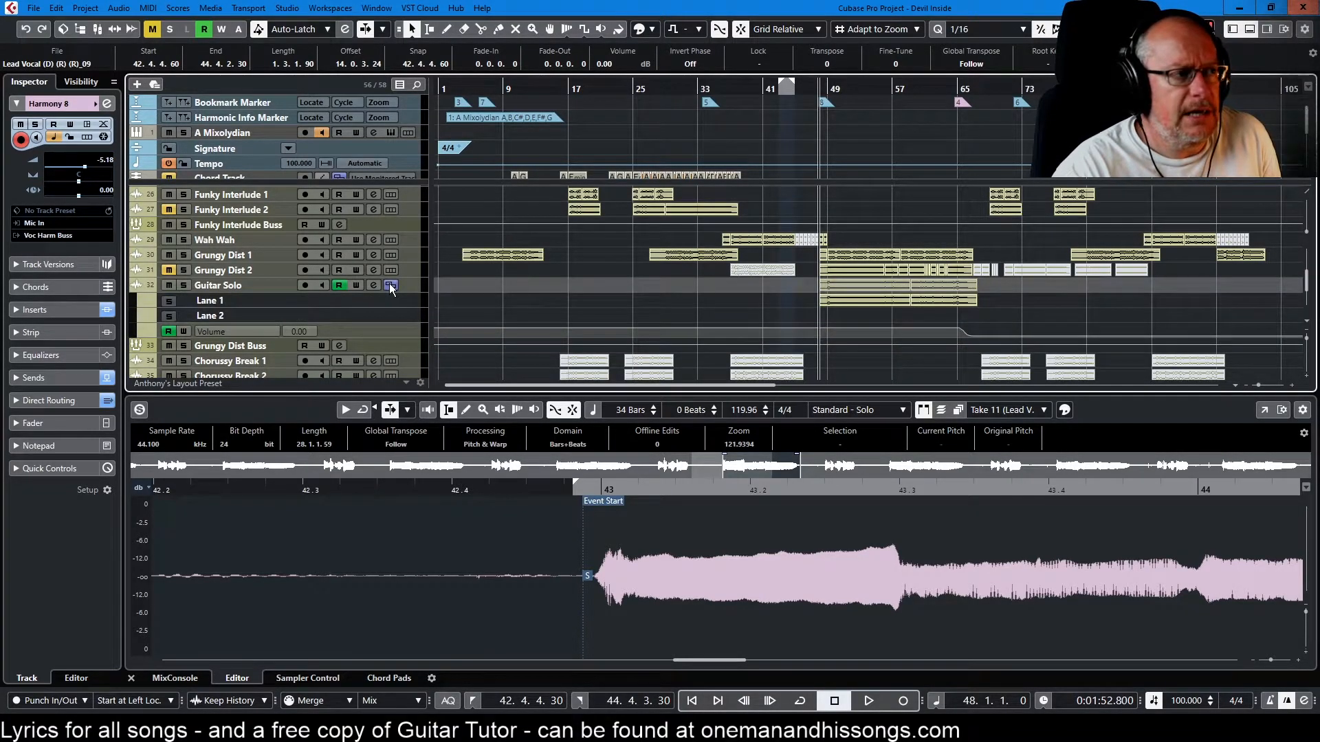
pyautogui.click(389, 285)
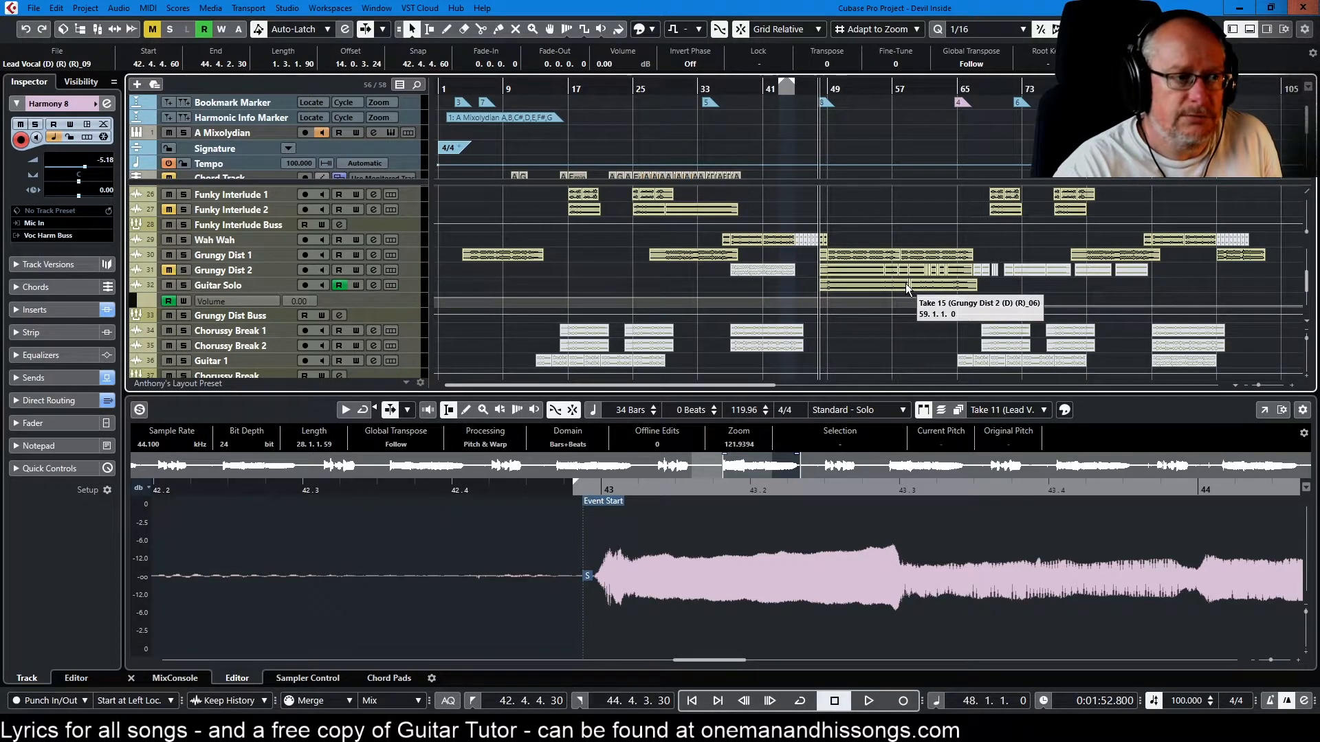
# Play the solo section from bar 48, briefly soloing the Guitar Solo track to hear it alone
pyautogui.press('space')
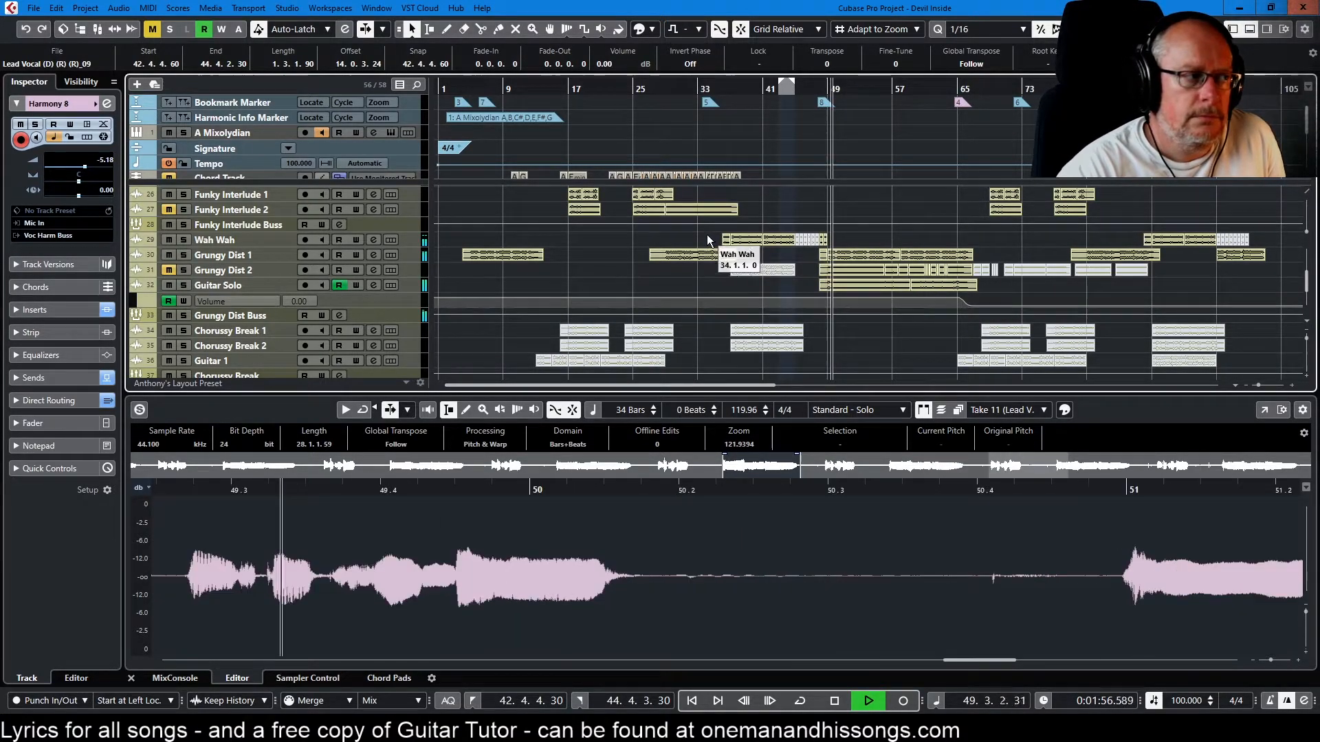
pyautogui.click(184, 285)
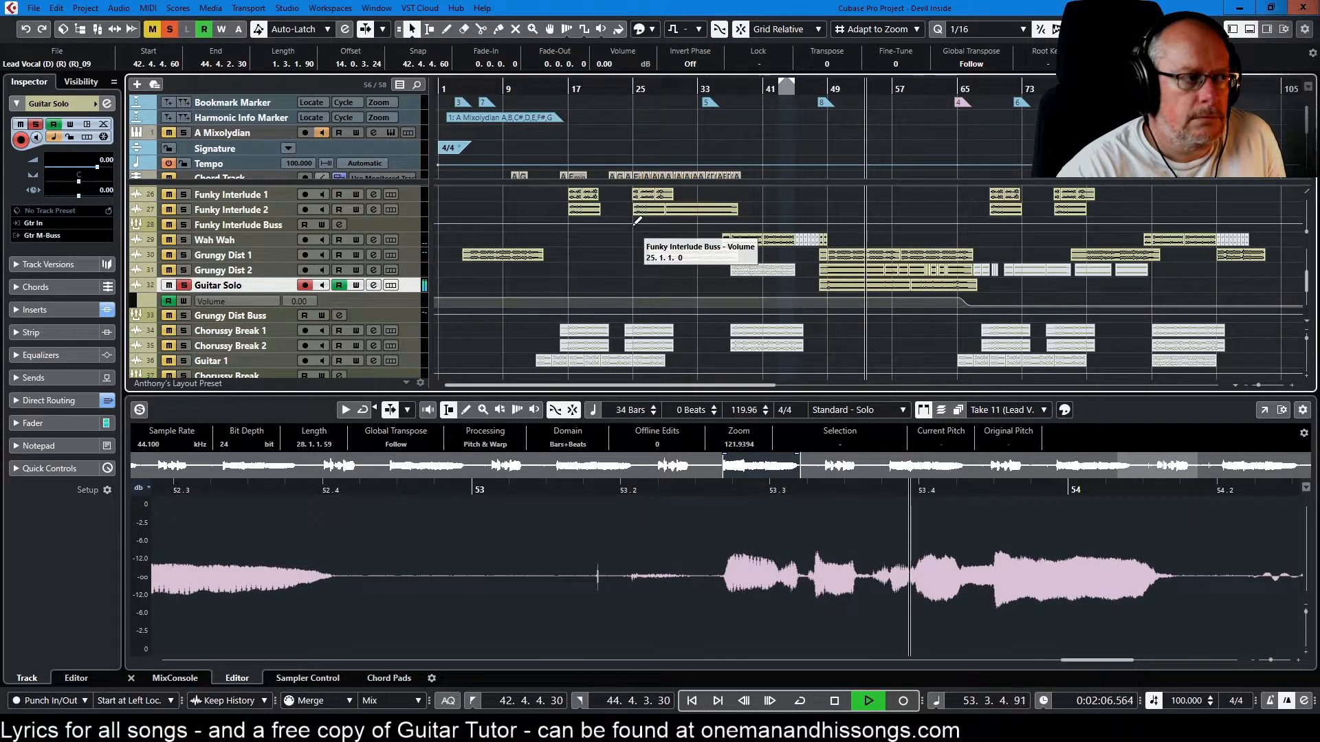
pyautogui.click(181, 283)
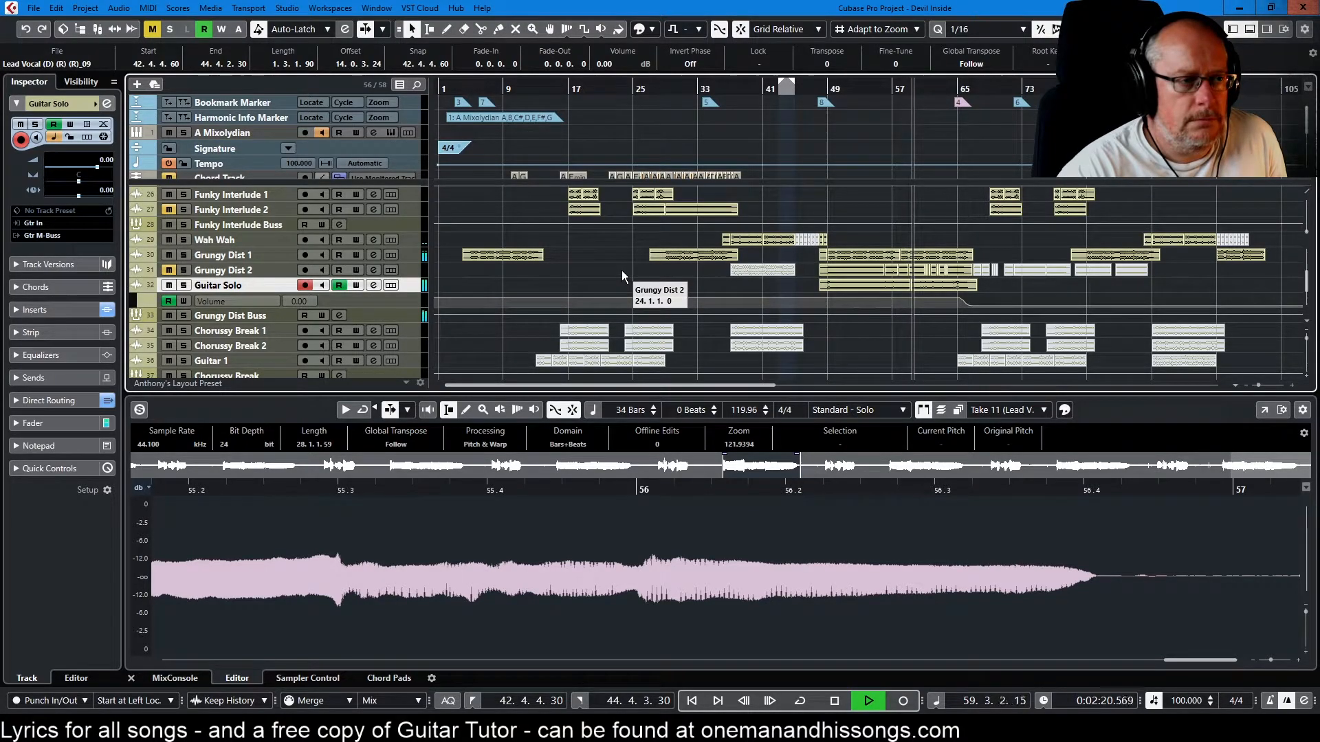
# Open the AmpliTube 4 insert on the Guitar Solo channel, stop playback and examine its Stomp A pedals
pyautogui.click(374, 284)
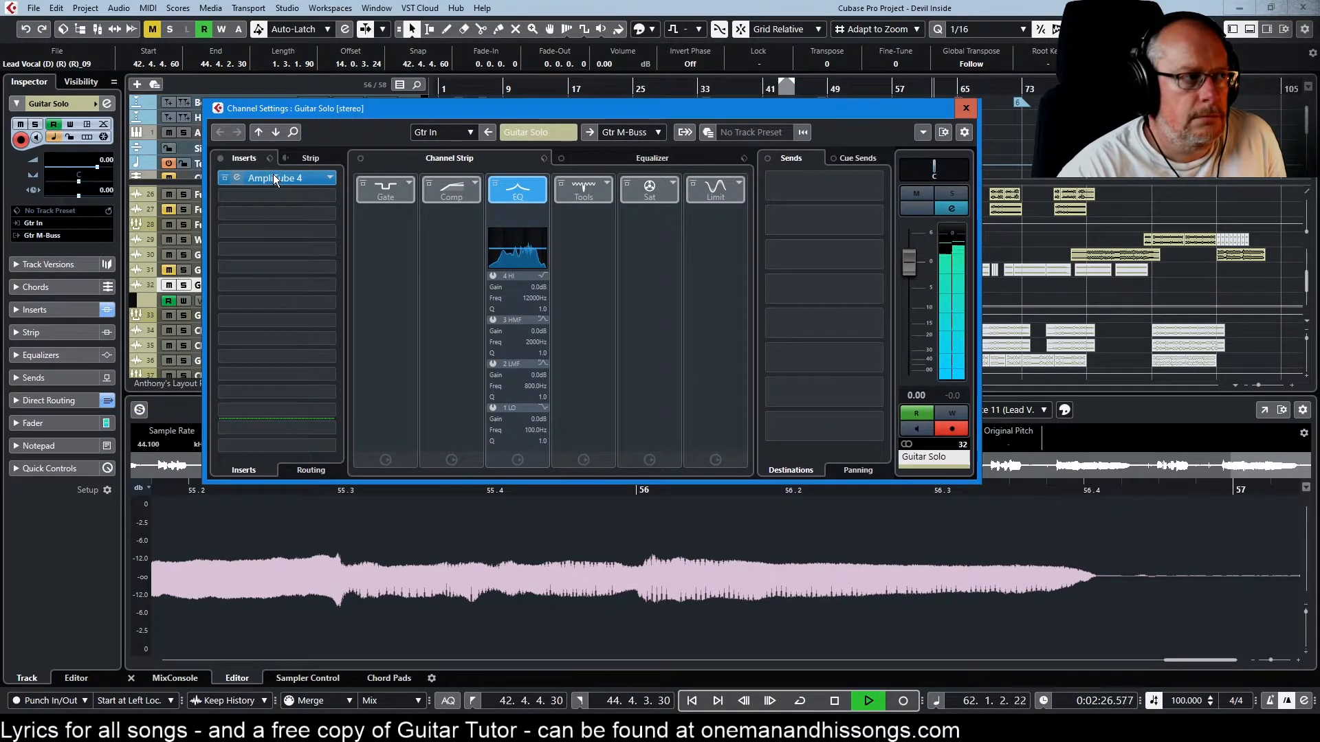
pyautogui.click(237, 178)
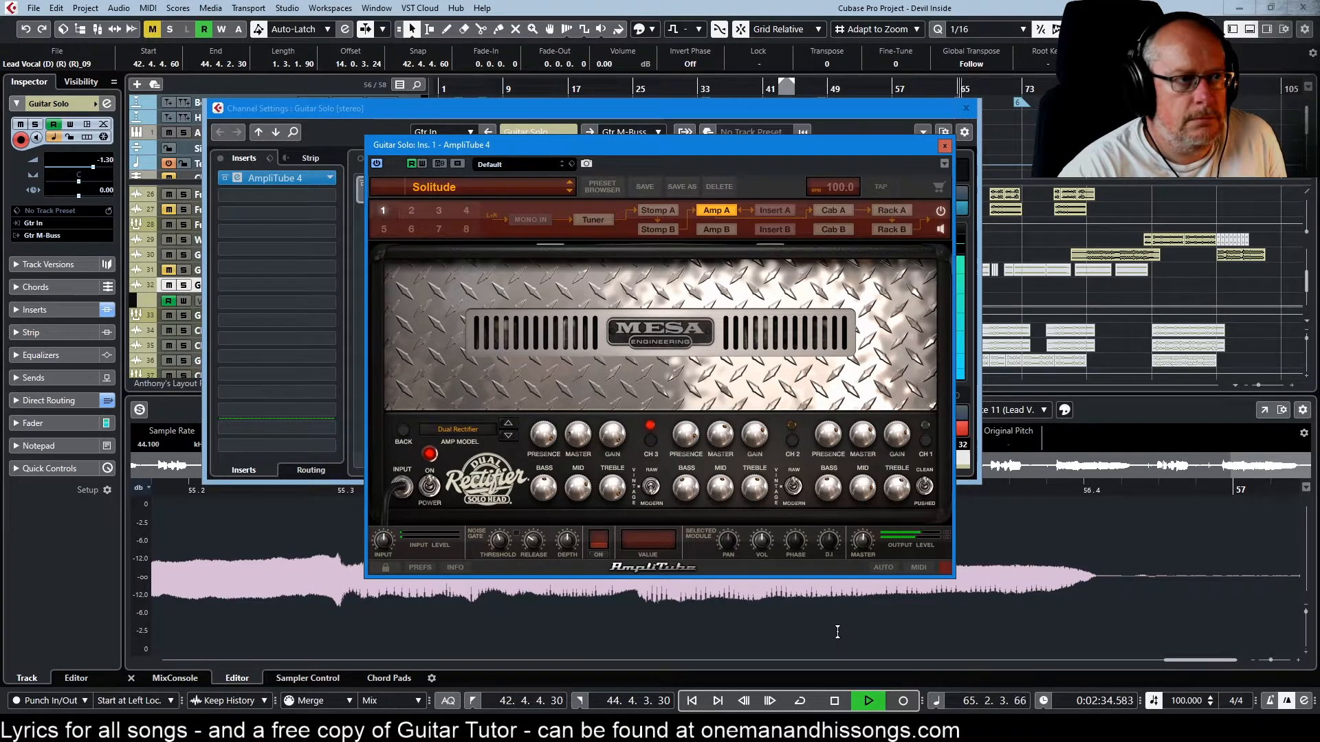
pyautogui.click(839, 704)
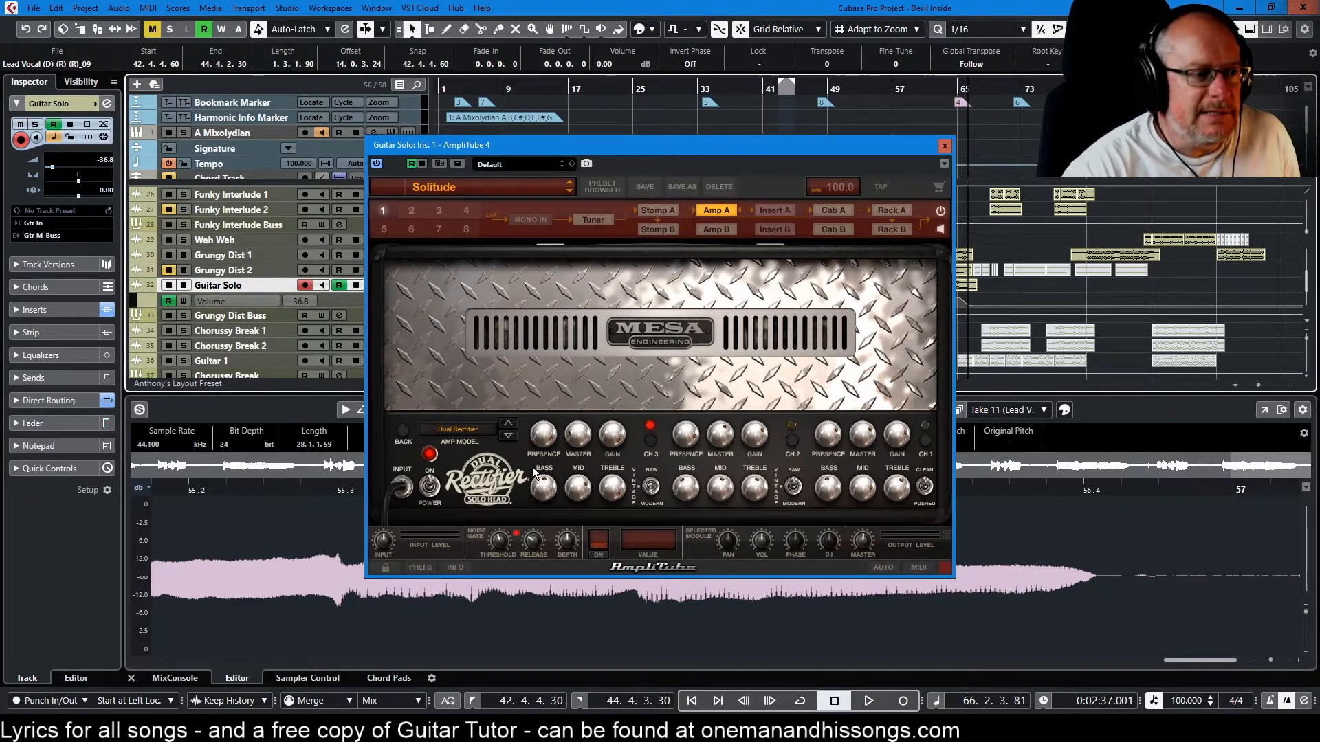
pyautogui.click(659, 208)
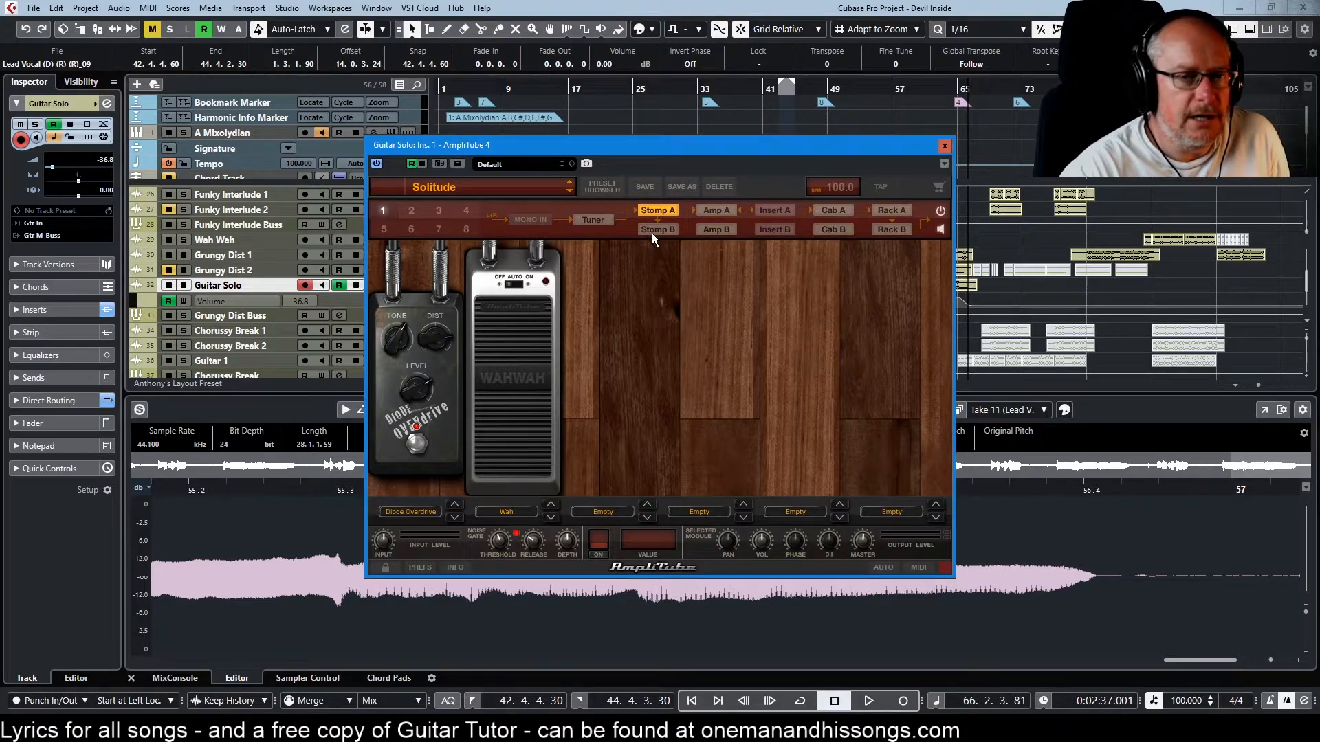
# Check the Stomp B and Amp A modules in the Guitar Solo's AmpliTube 4 and close the plug-in
pyautogui.click(651, 233)
pyautogui.click(711, 209)
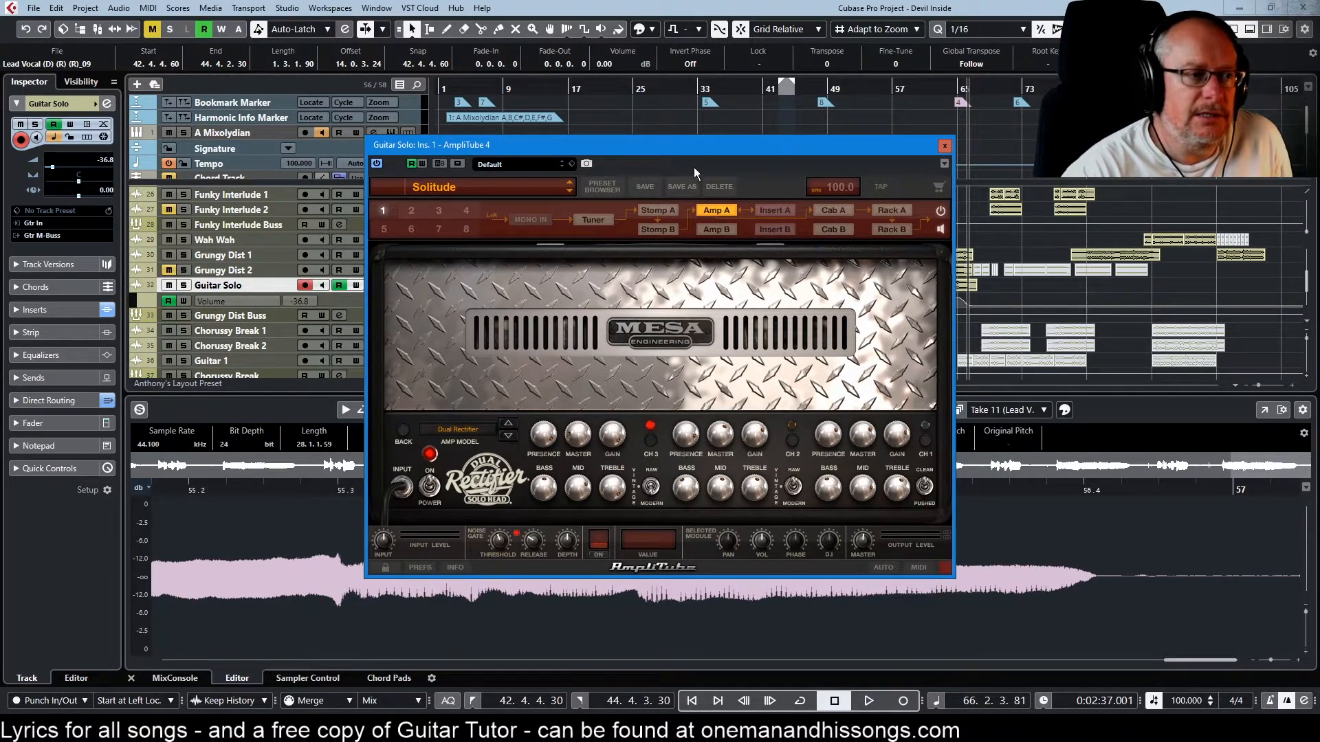
pyautogui.moveTo(690, 151); pyautogui.dragTo(638, 110)
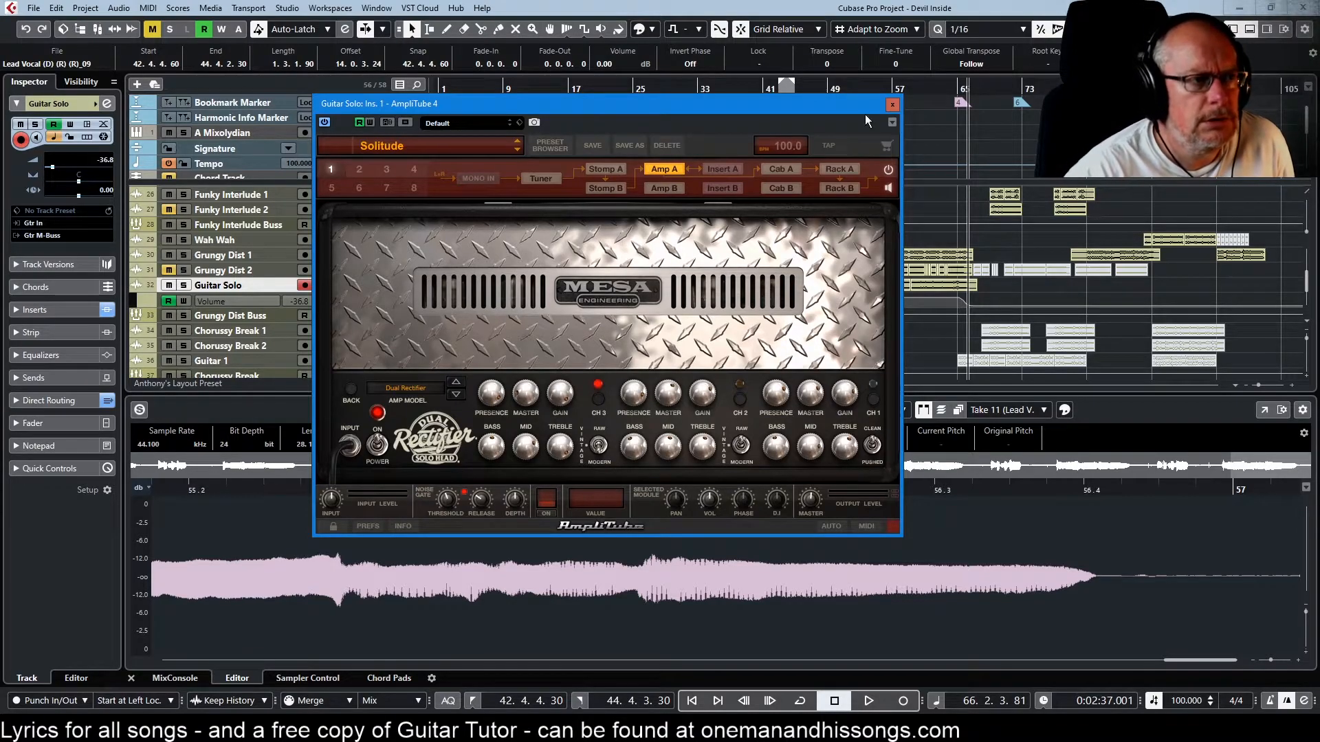
pyautogui.click(891, 106)
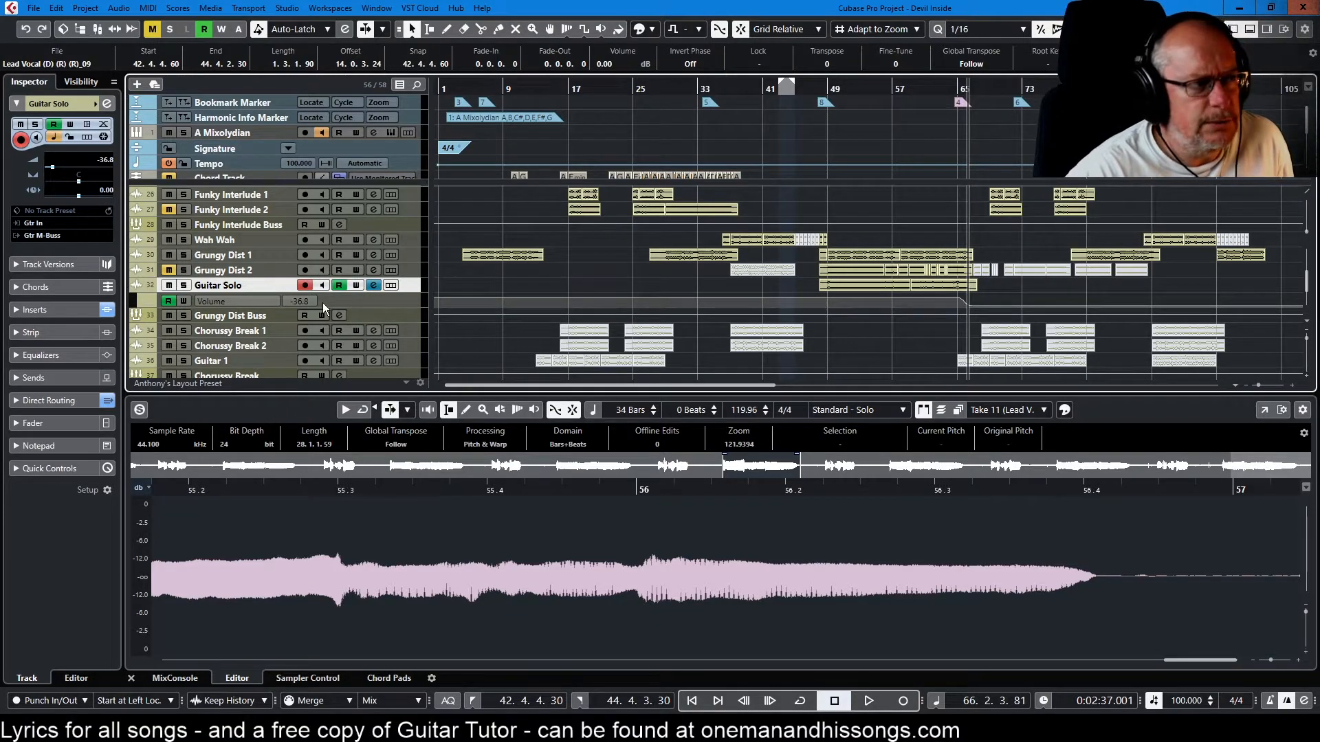
# Open the FabFilter Pro-Q 3 insert on the Bass Lo channel and move its window clear of the track list
pyautogui.scroll(10, 318, 301)
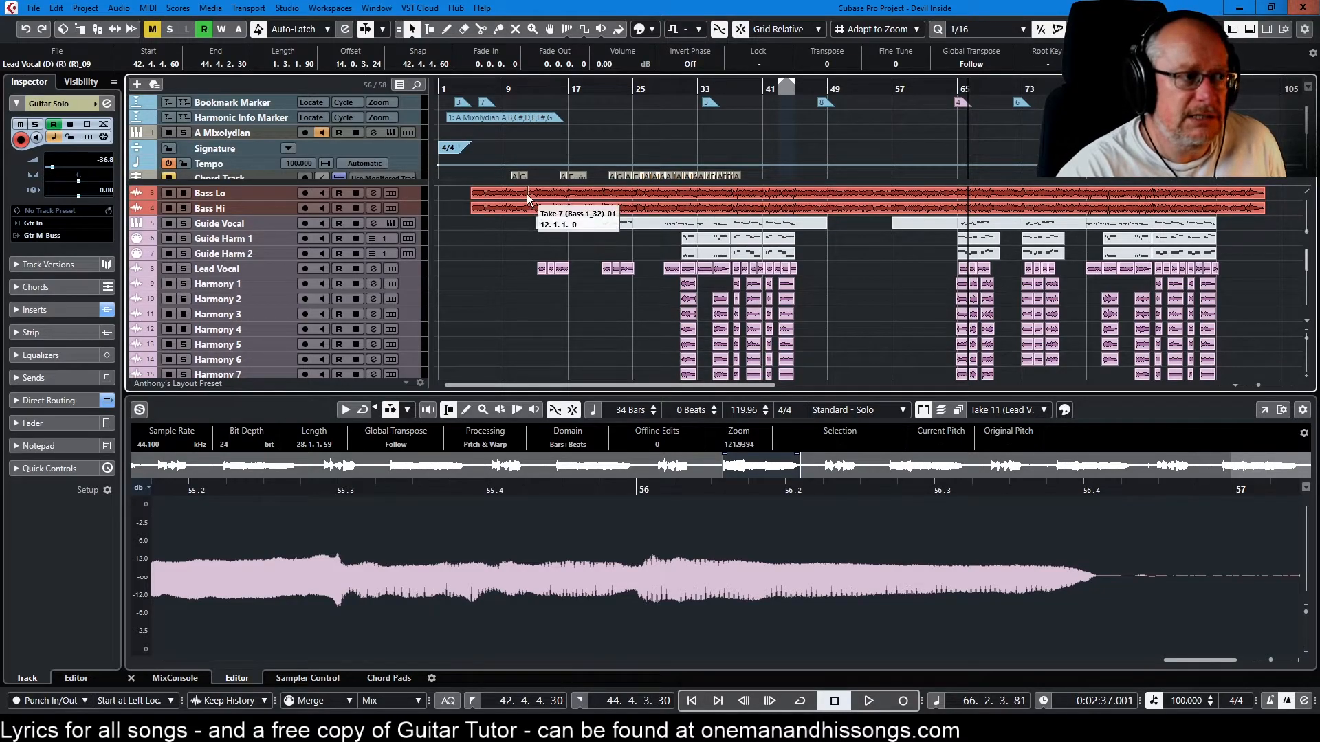
pyautogui.click(372, 193)
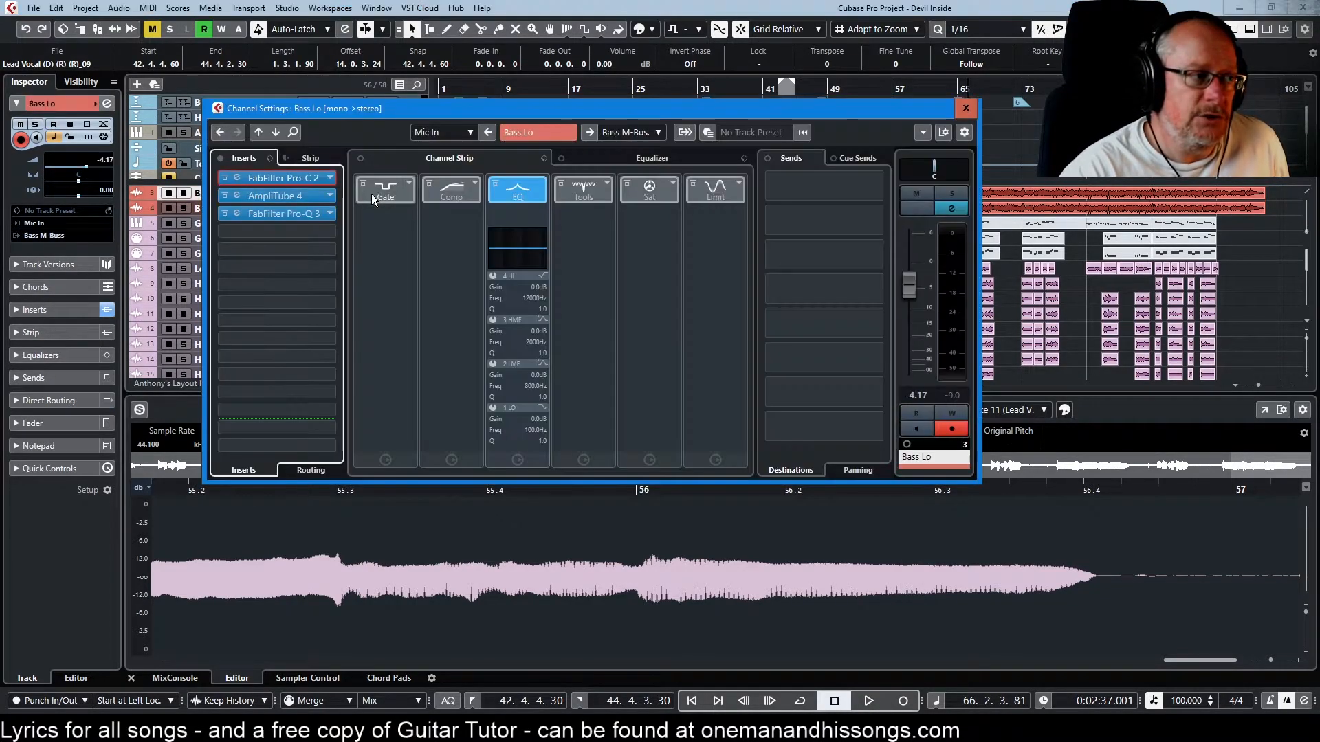
pyautogui.click(278, 213)
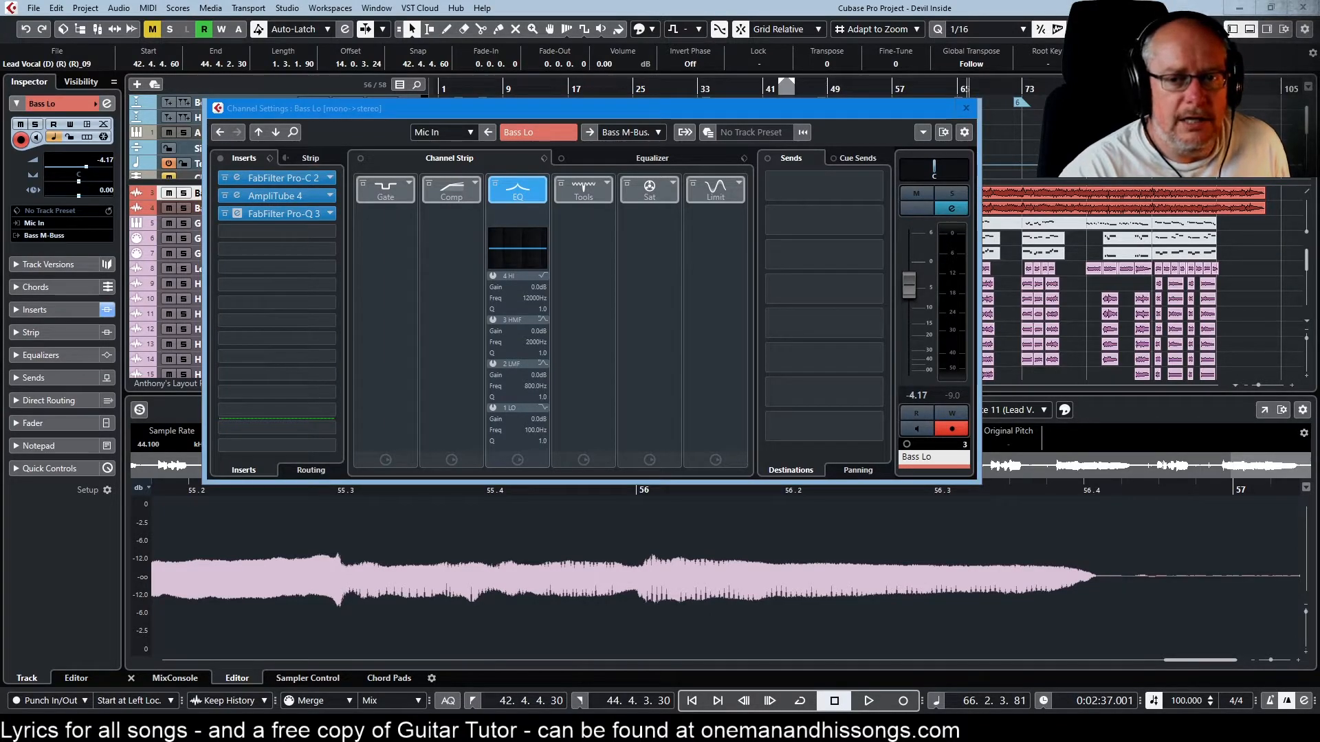
pyautogui.moveTo(583, 215); pyautogui.dragTo(630, 209)
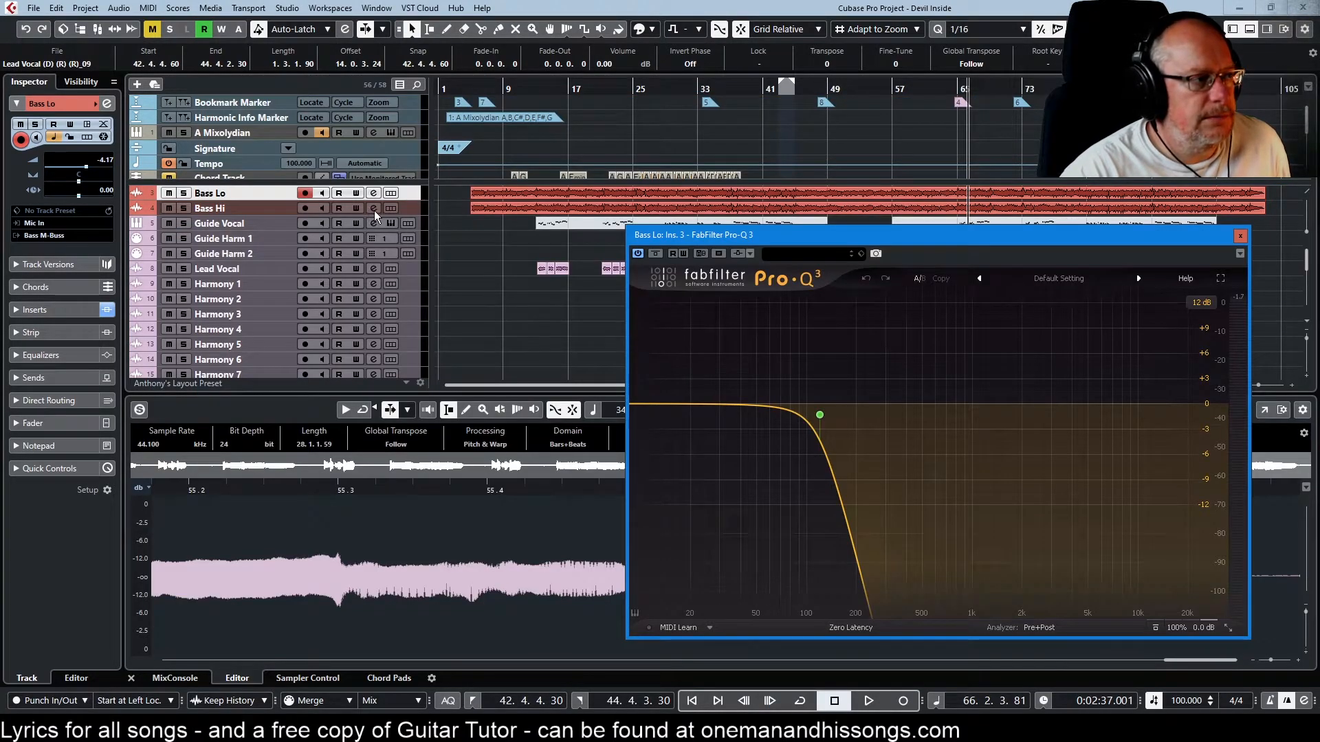
# Open the Bass Hi channel's FabFilter Pro-Q 3 beside the Bass Lo one and close the channel settings
pyautogui.click(372, 208)
pyautogui.moveTo(964, 240); pyautogui.dragTo(373, 248)
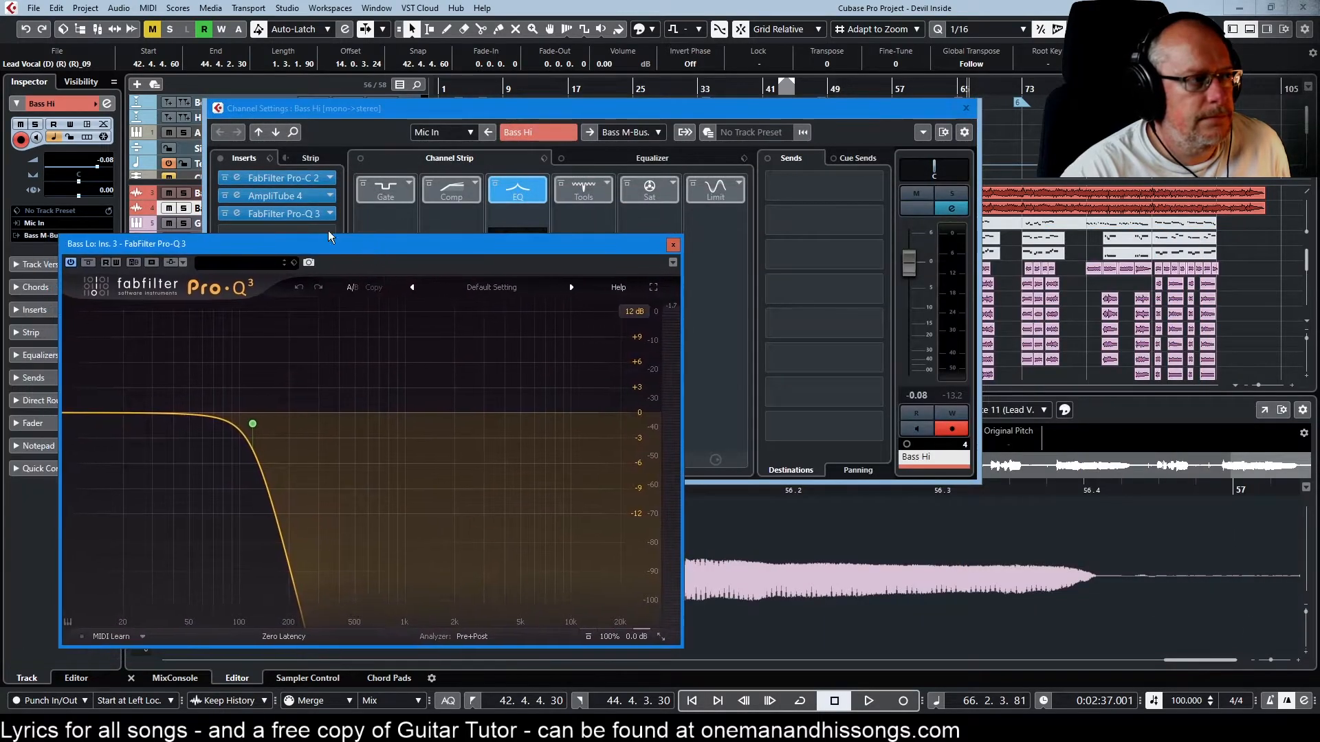
pyautogui.moveTo(1319, 237); pyautogui.dragTo(847, 250)
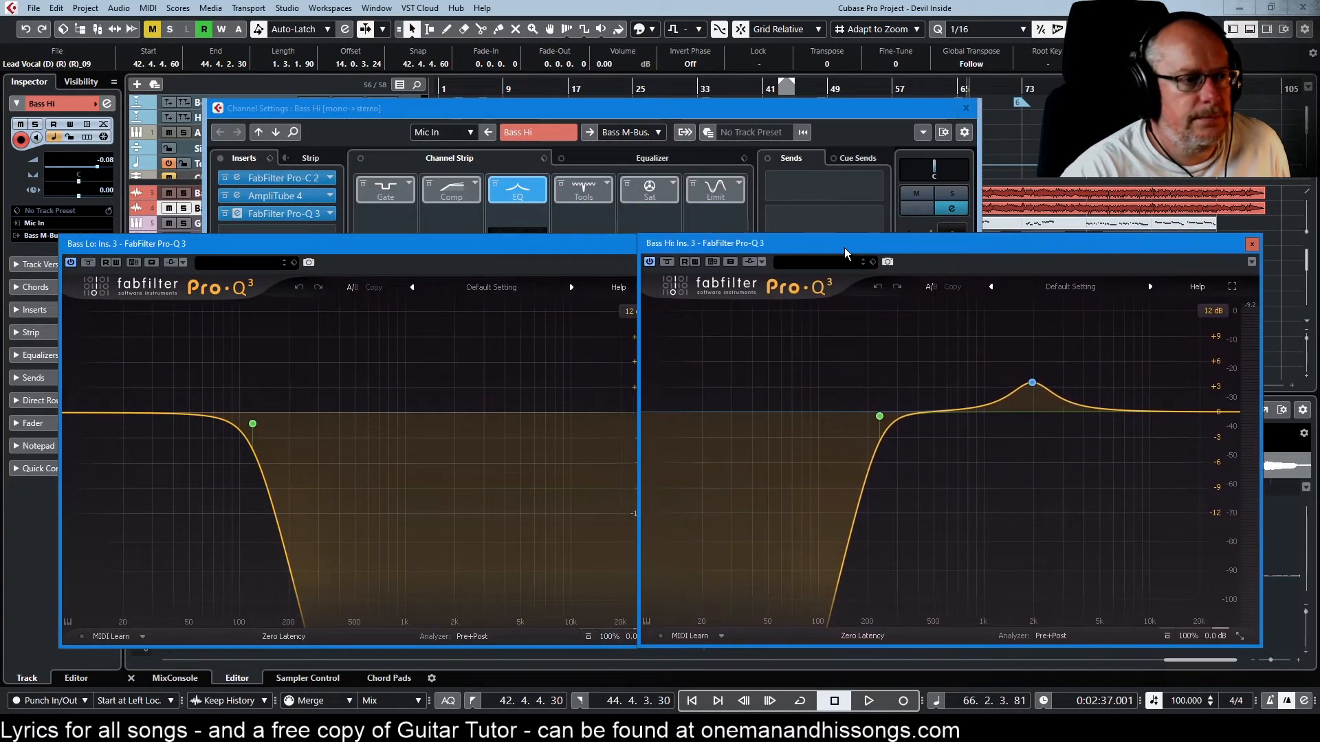
pyautogui.click(966, 109)
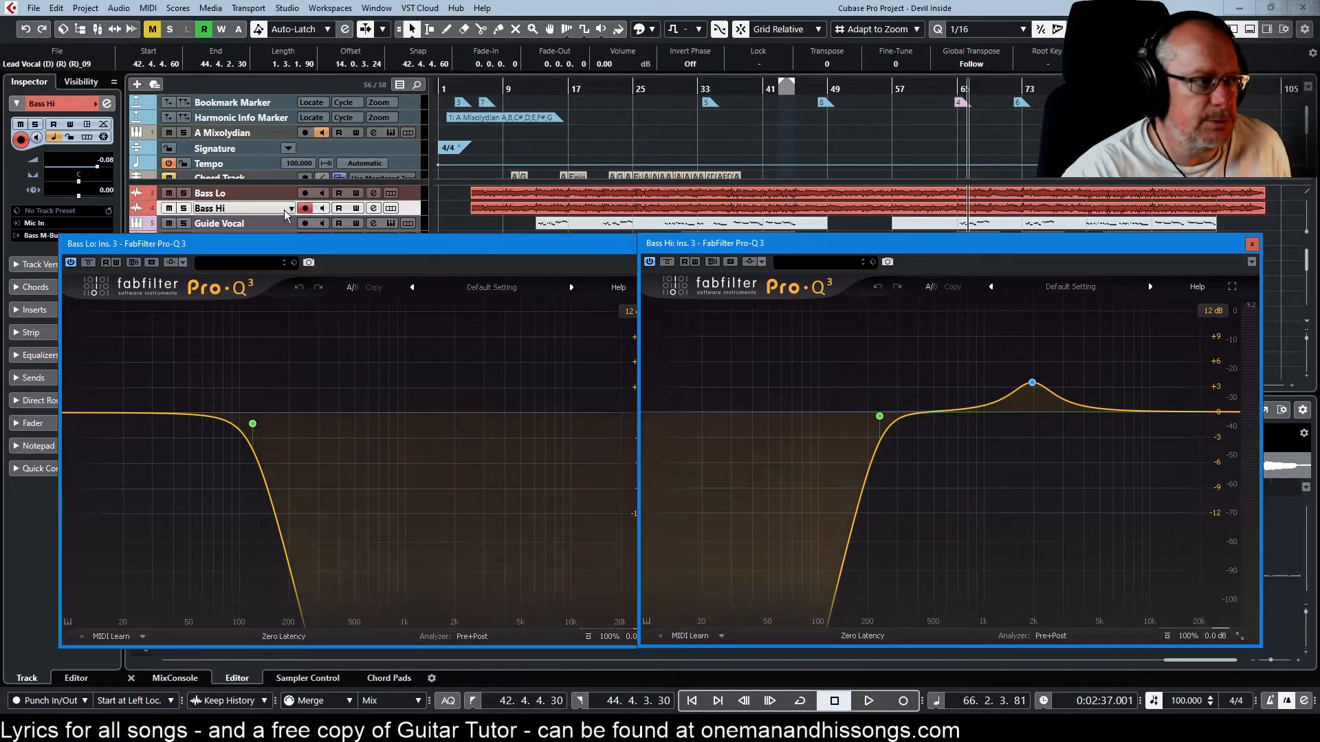
# Solo the bass tracks and play them, watching both Pro-Q 3 analyzers and the Bass Hi boost band
pyautogui.click(185, 209)
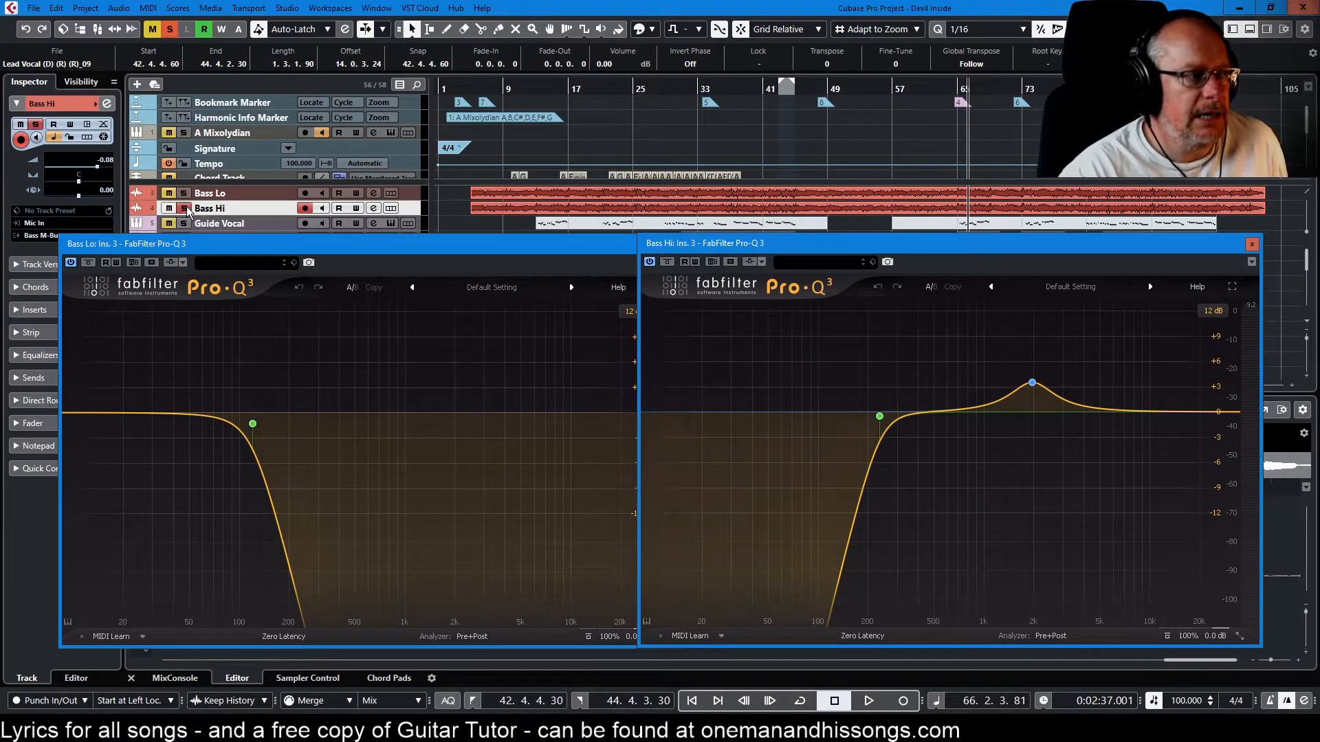
pyautogui.press('space')
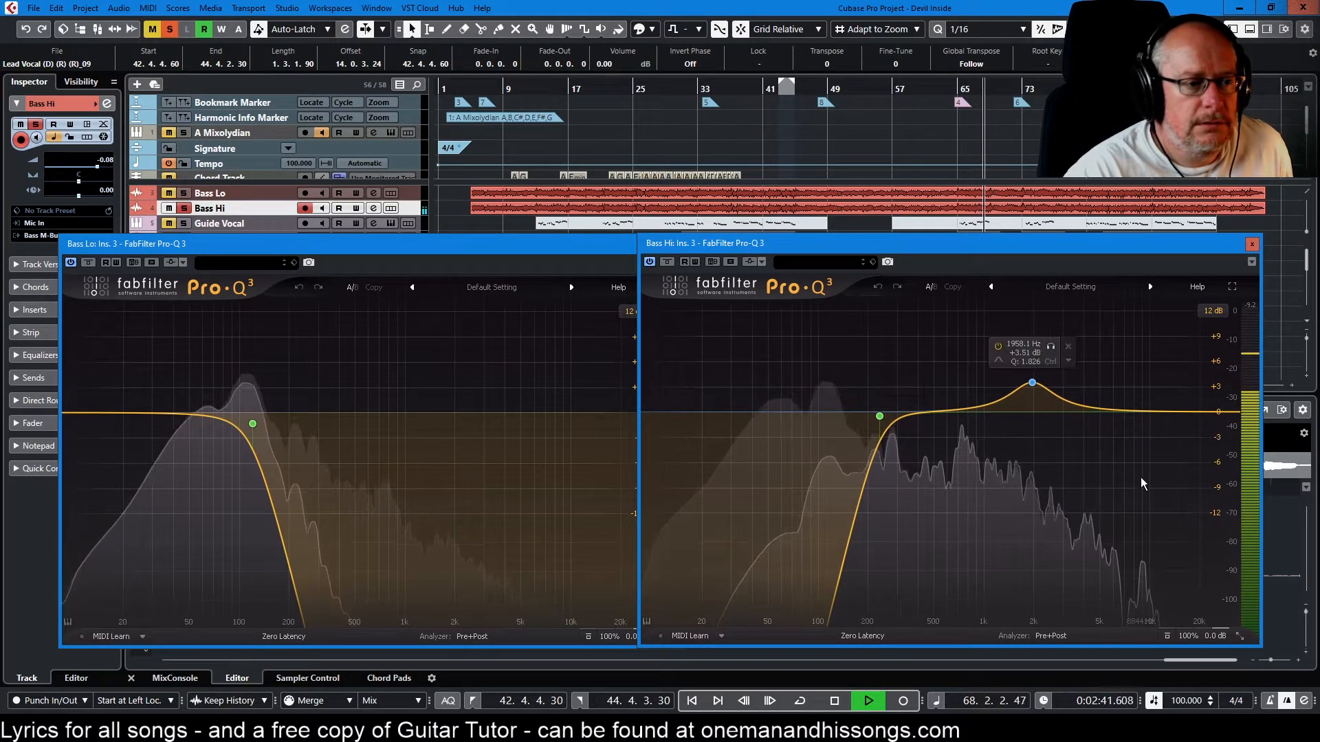
pyautogui.moveTo(1031, 390)
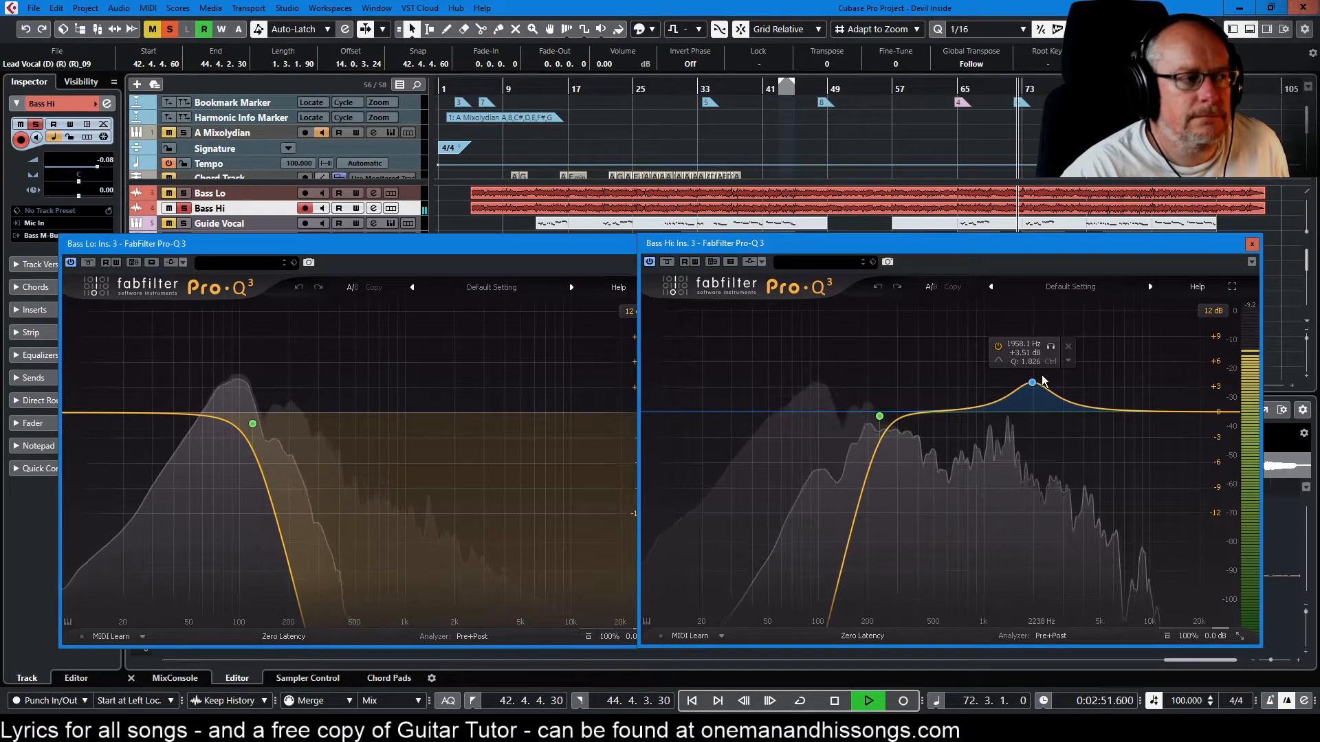
# Examine the amp in the Bass Lo channel's AmpliTube 4 insert, closing the plug-in and channel settings when done
pyautogui.click(238, 193)
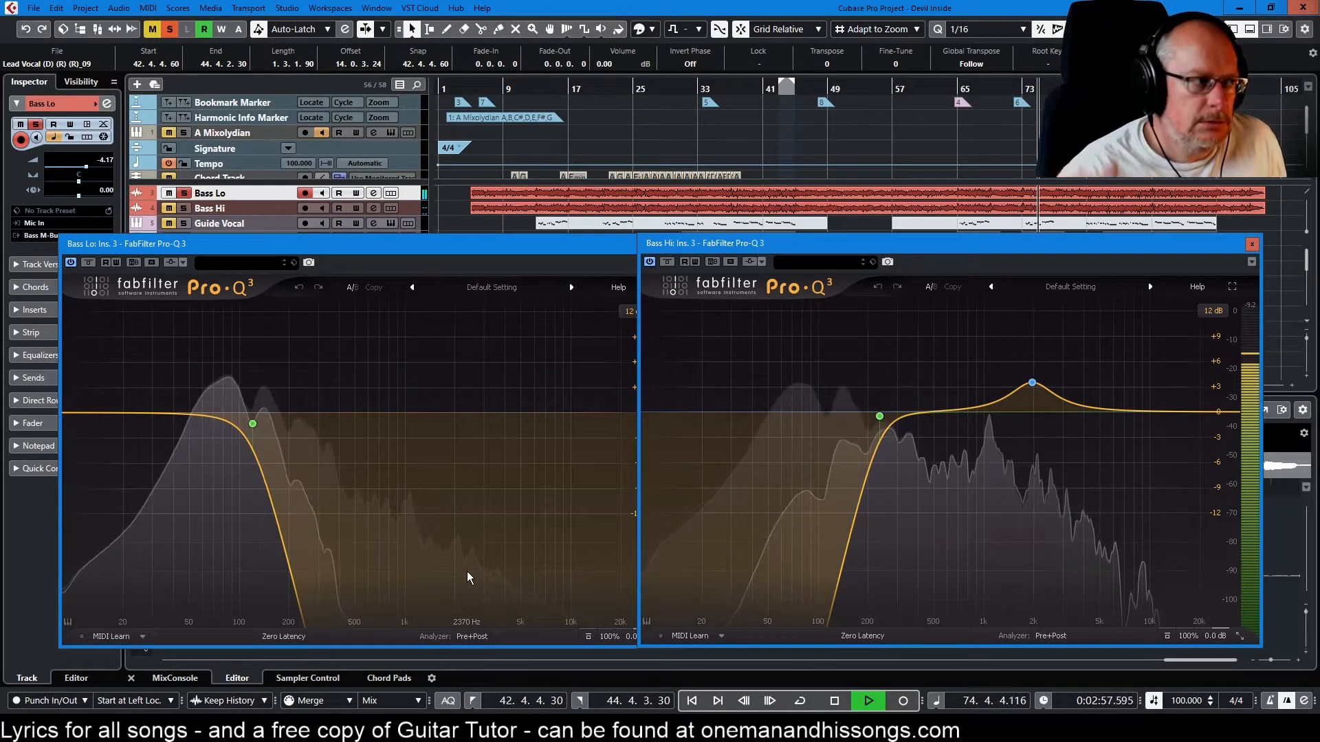
pyautogui.click(373, 194)
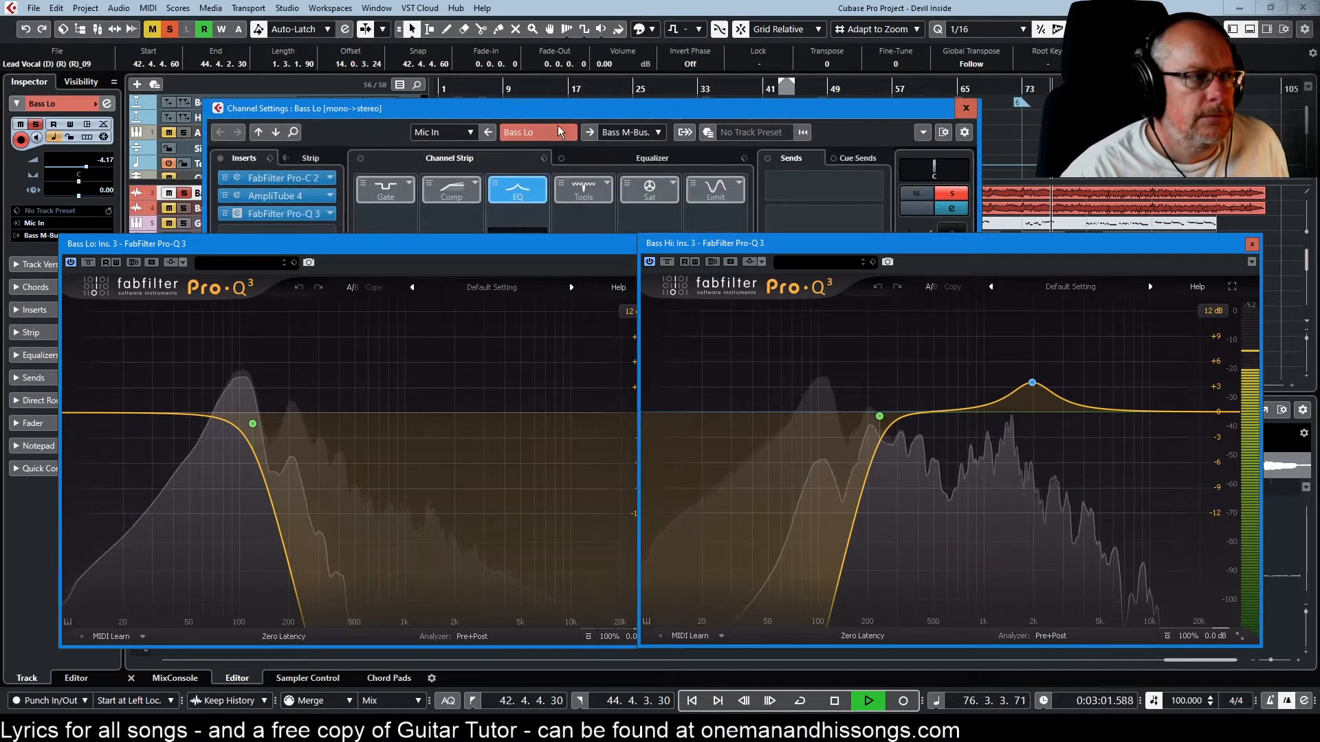
pyautogui.click(296, 198)
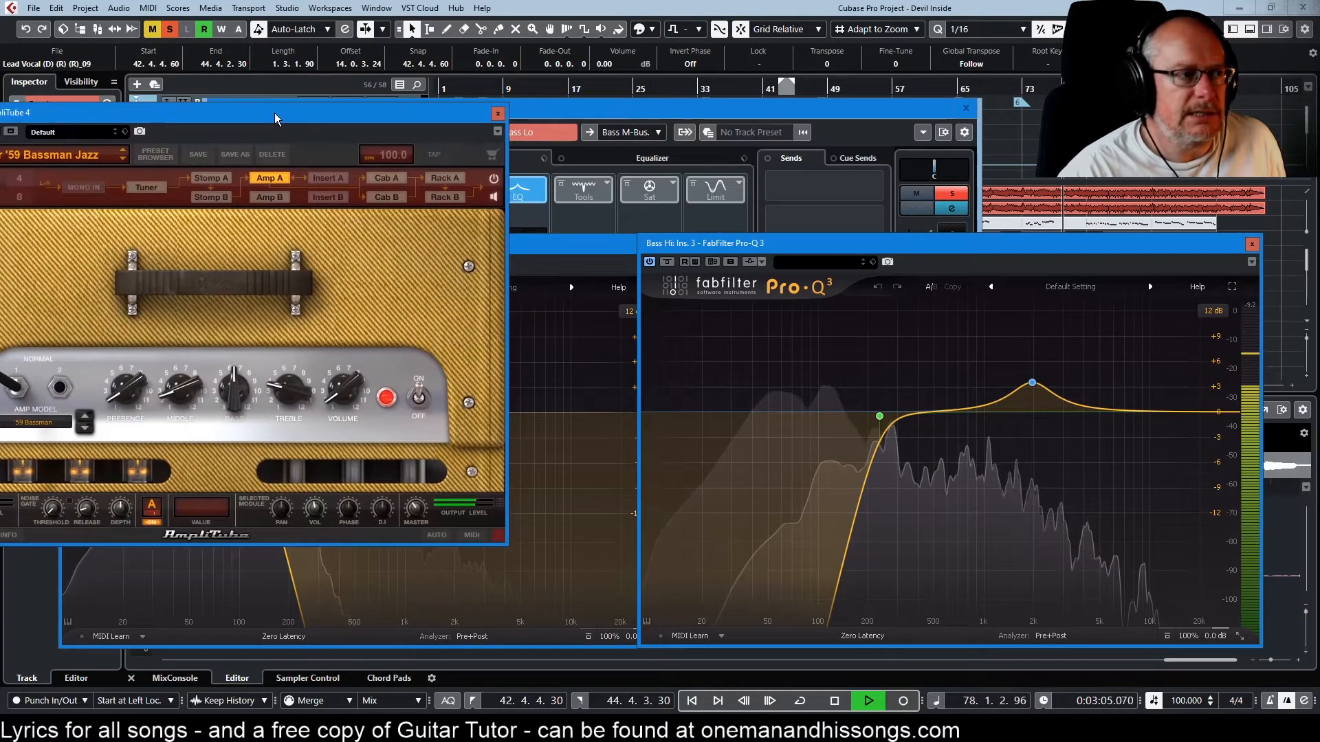
pyautogui.moveTo(274, 113); pyautogui.dragTo(517, 157)
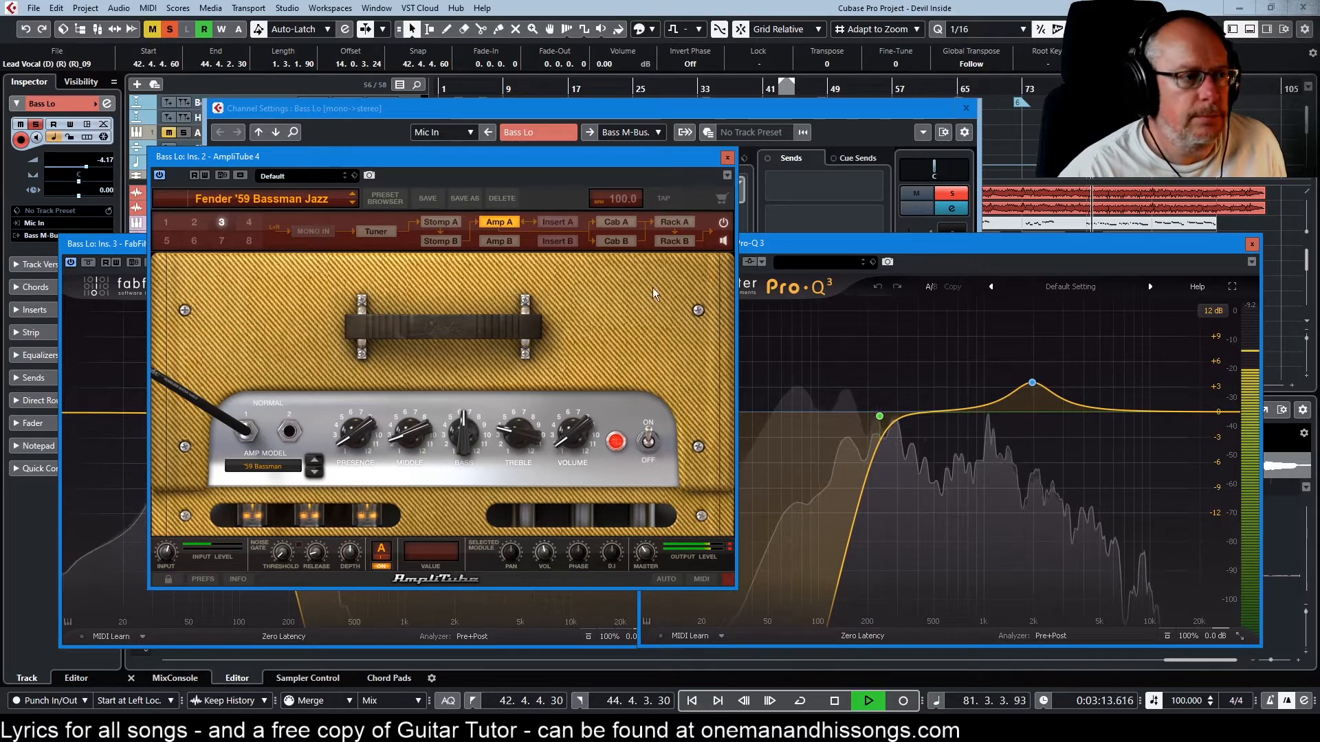
pyautogui.click(728, 158)
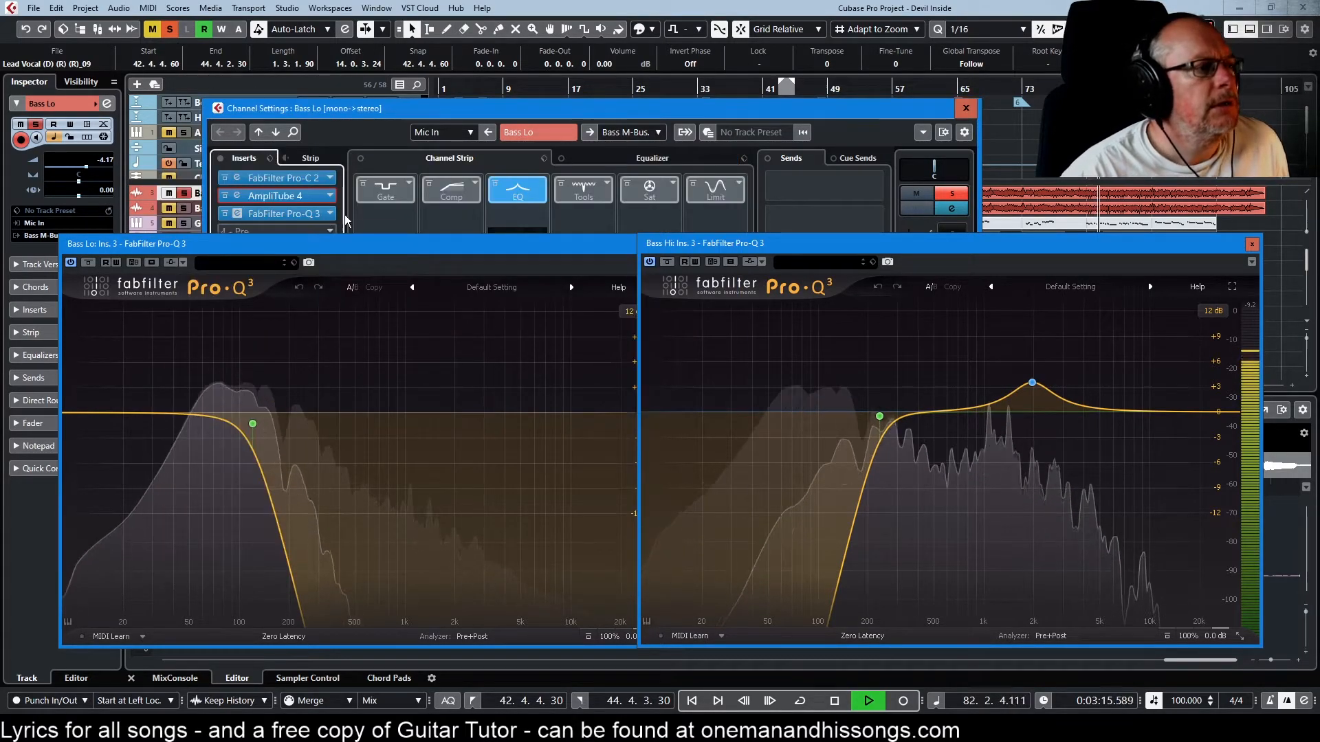
pyautogui.click(966, 108)
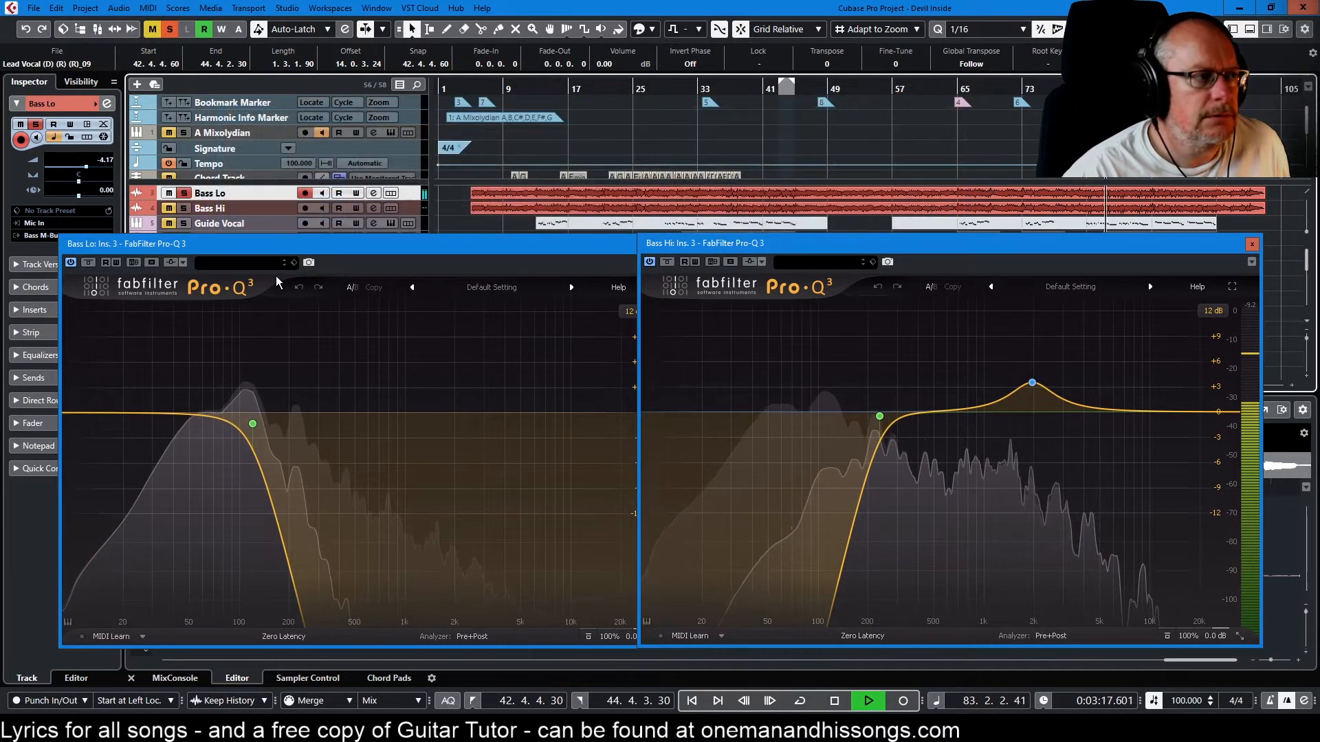
# Examine the amp in the Bass Hi channel's AmpliTube 4 insert and close all the bass plug-in windows
pyautogui.click(272, 209)
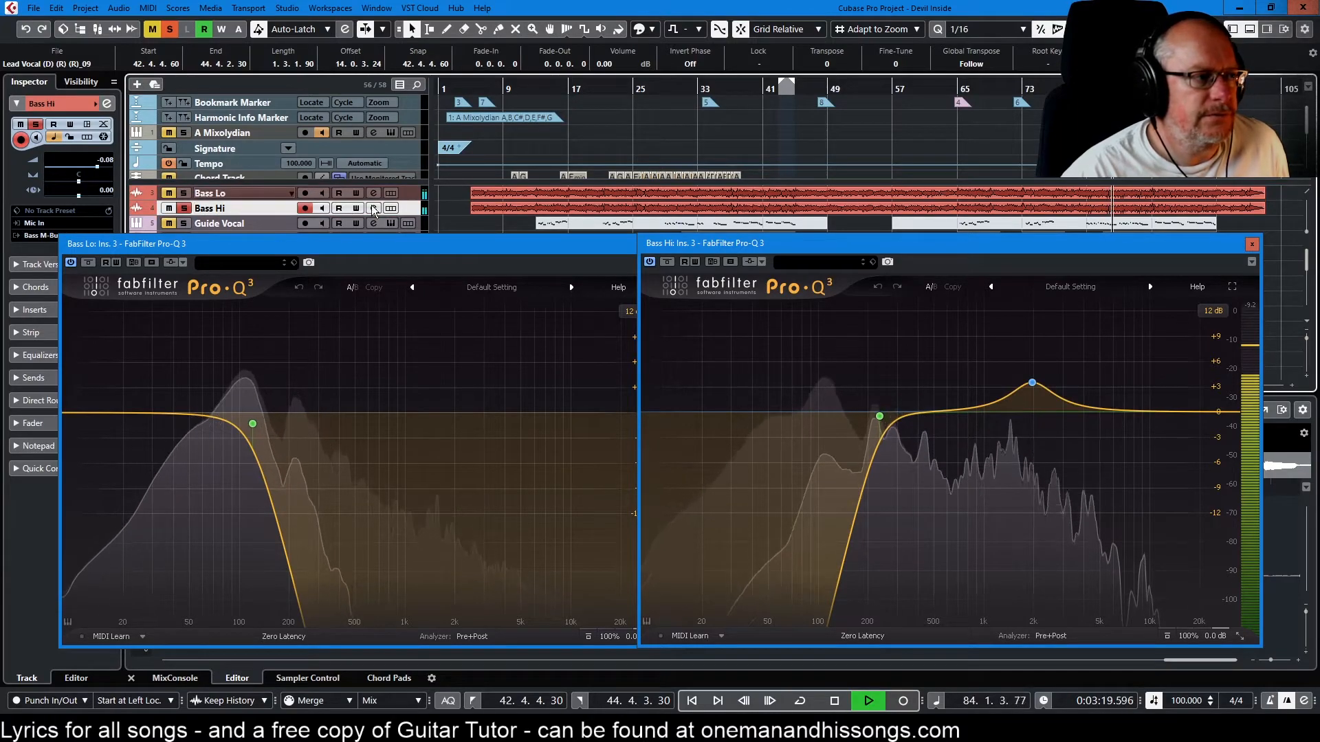
pyautogui.click(373, 207)
pyautogui.click(277, 197)
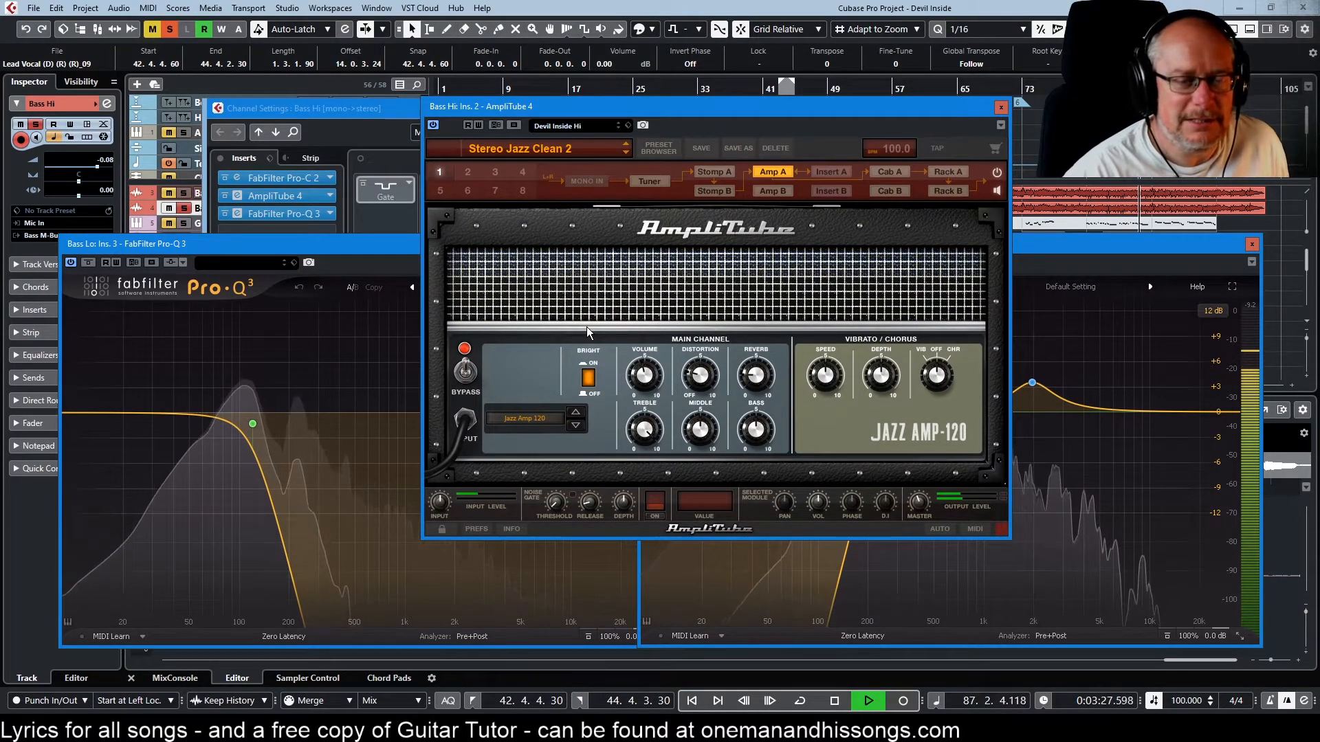
pyautogui.click(1001, 108)
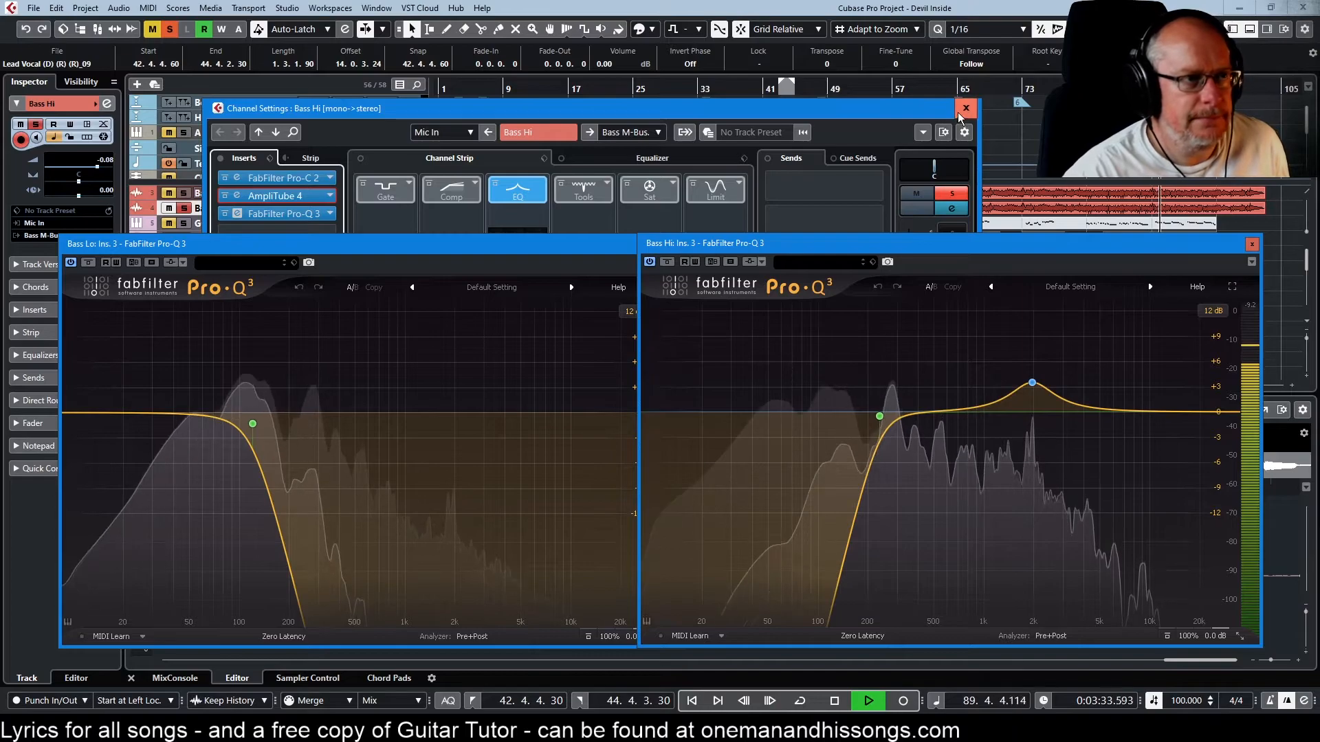
pyautogui.click(966, 108)
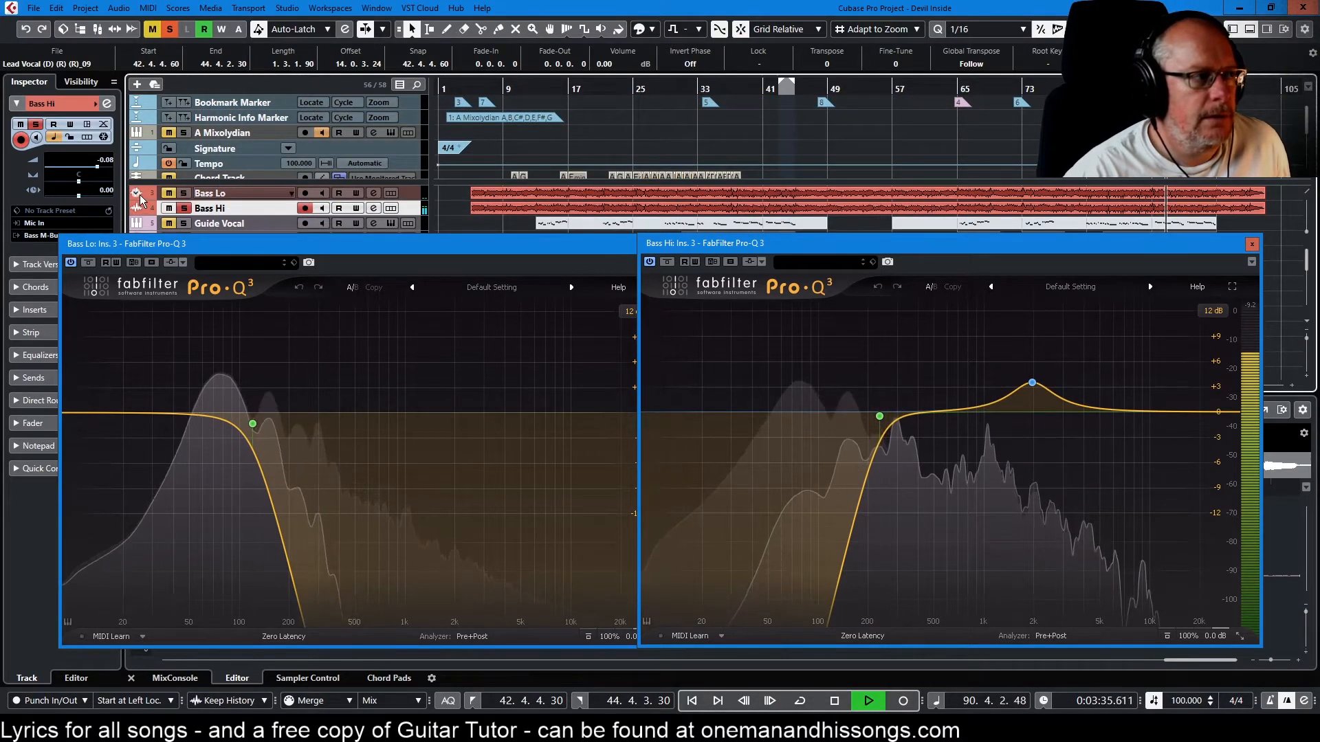
pyautogui.click(1251, 245)
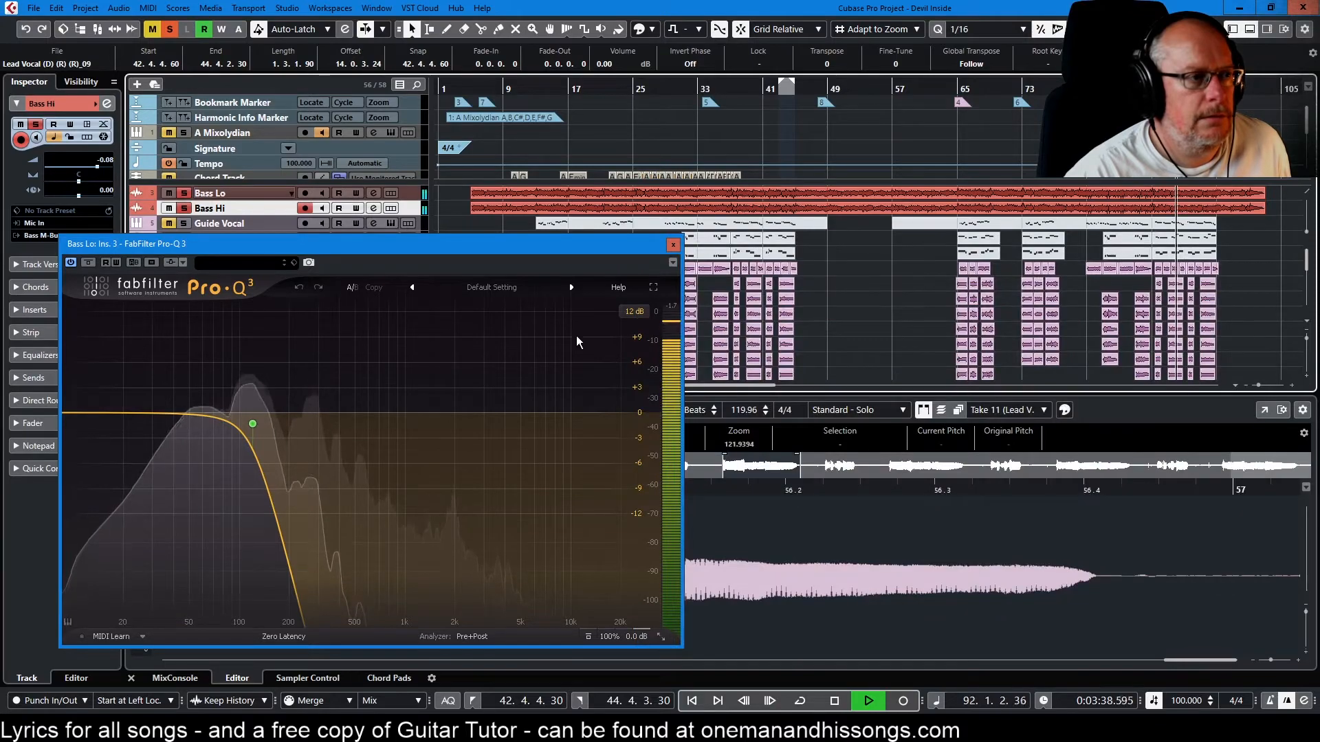
pyautogui.click(673, 245)
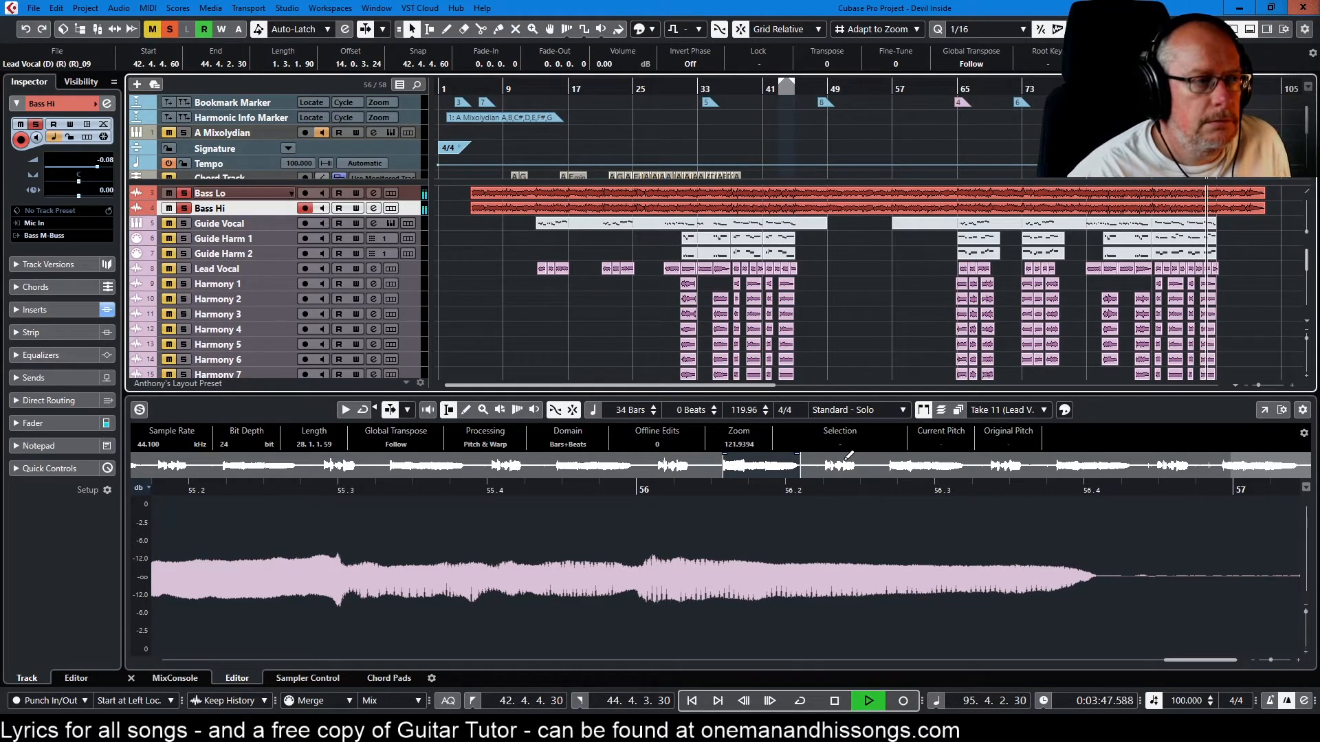
# Unsolo the Bass M-Buss to hear the full mix, and stop playback with the position back at the project start
pyautogui.scroll(-10, 213, 323)
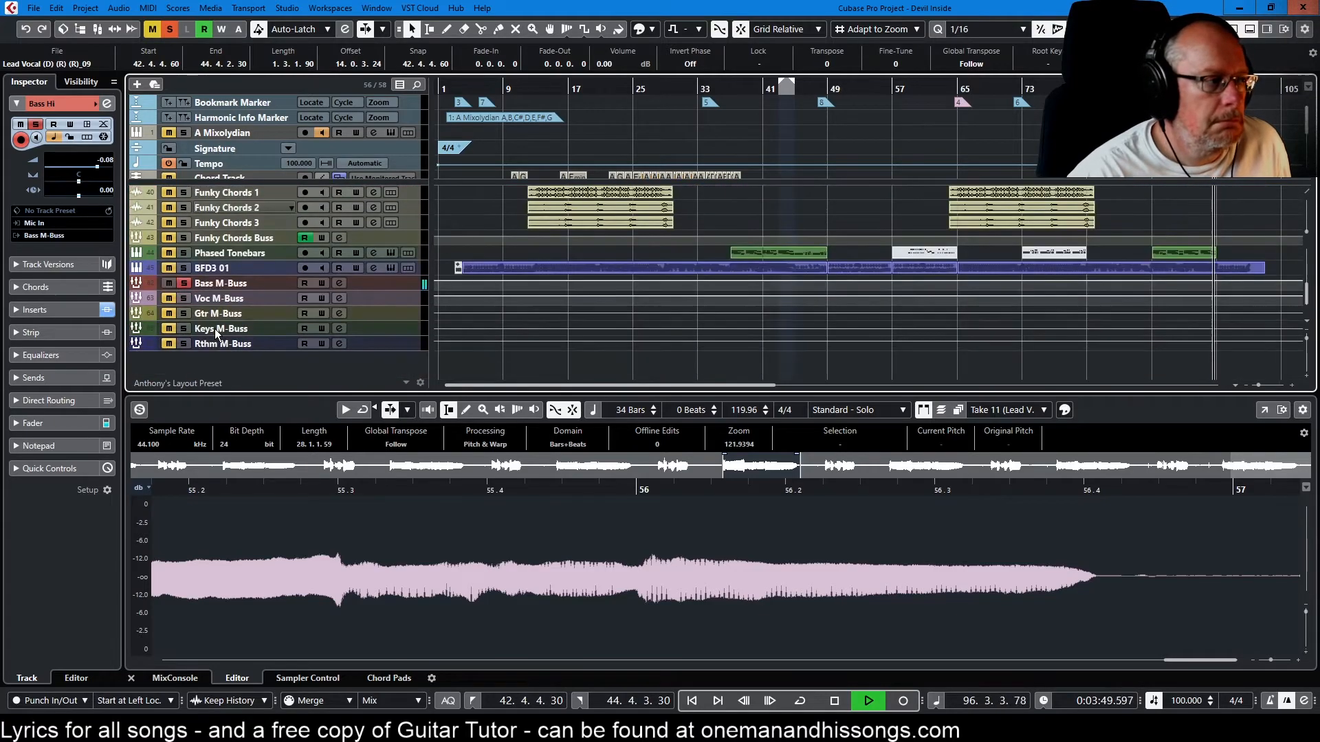
pyautogui.click(186, 283)
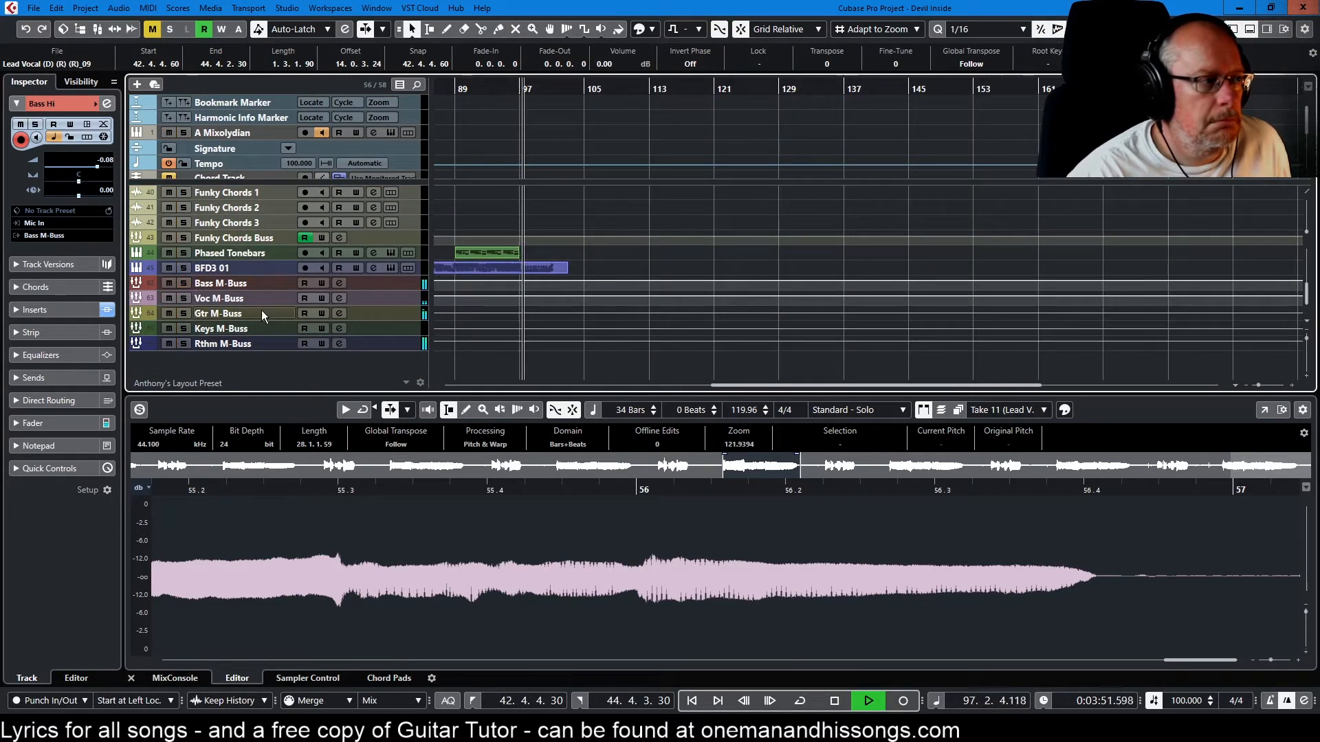
pyautogui.scroll(10, 246, 294)
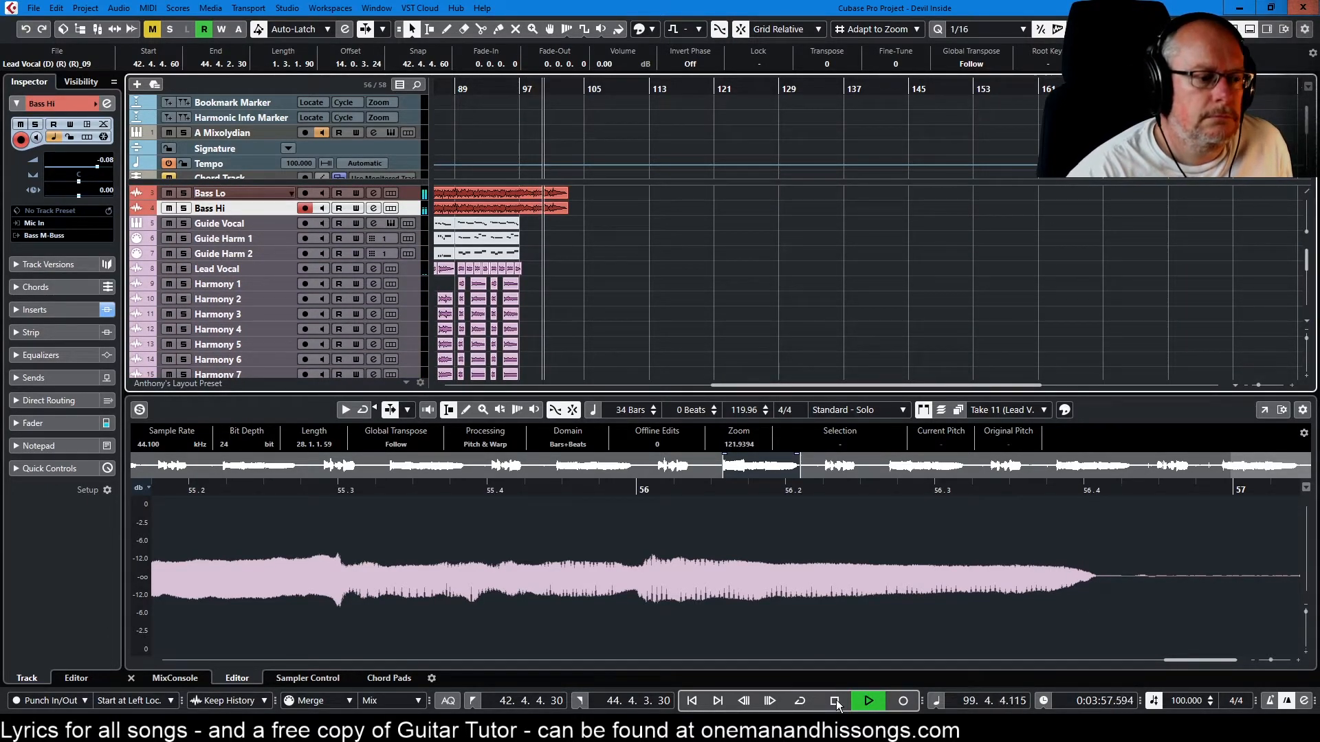
pyautogui.press('space')
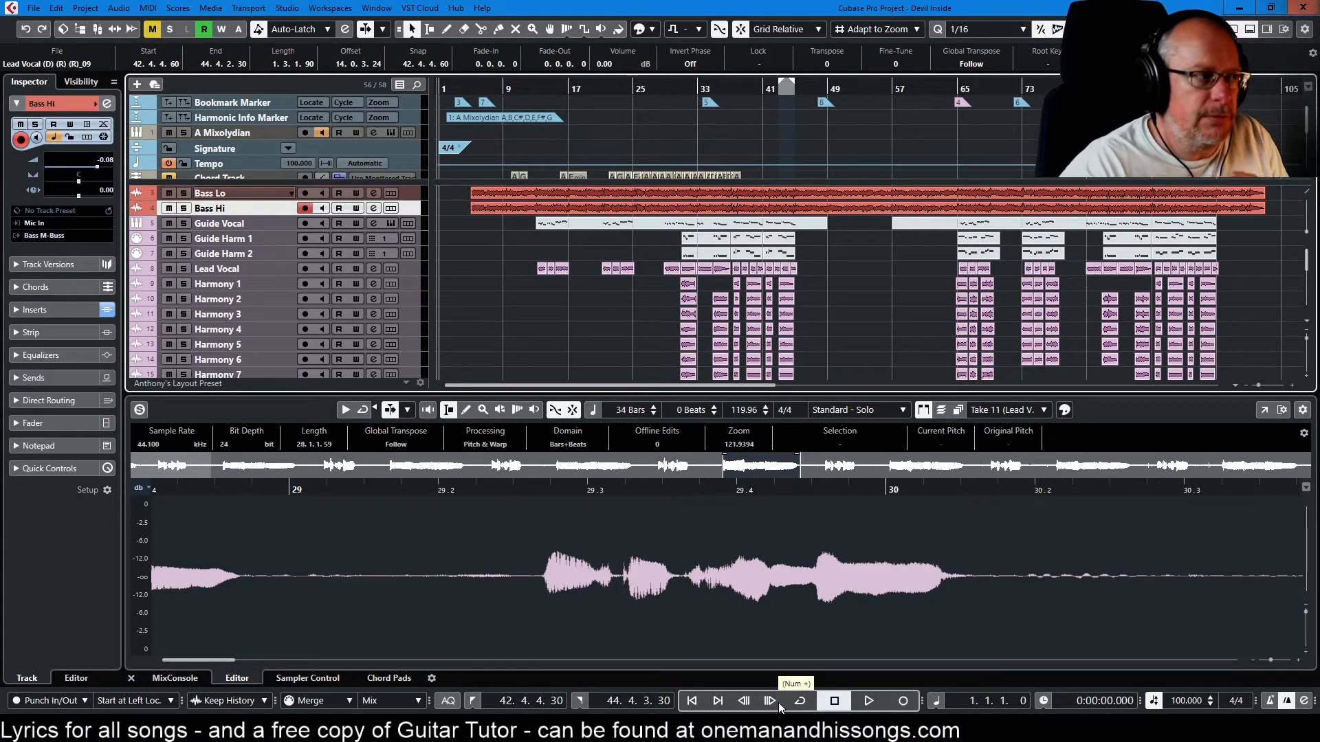
pyautogui.scroll(-6, 393, 370)
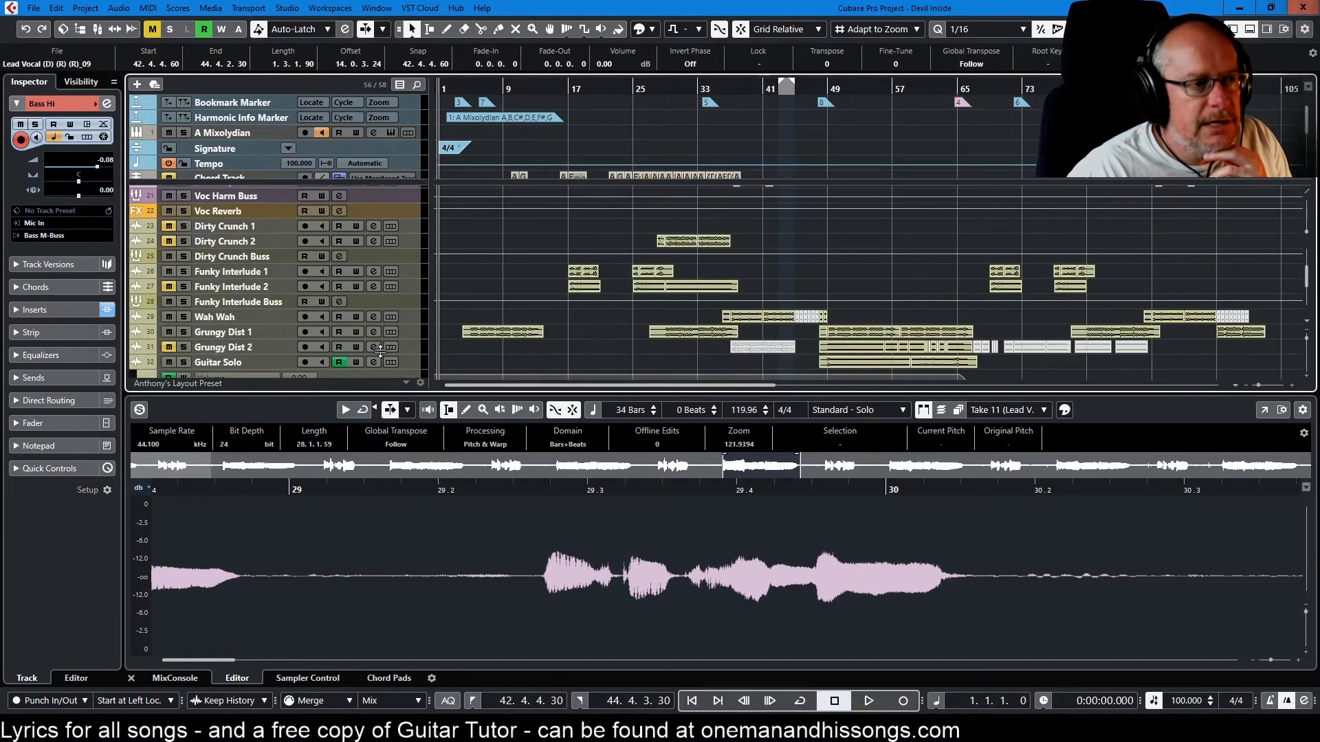
pyautogui.scroll(-2, 373, 348)
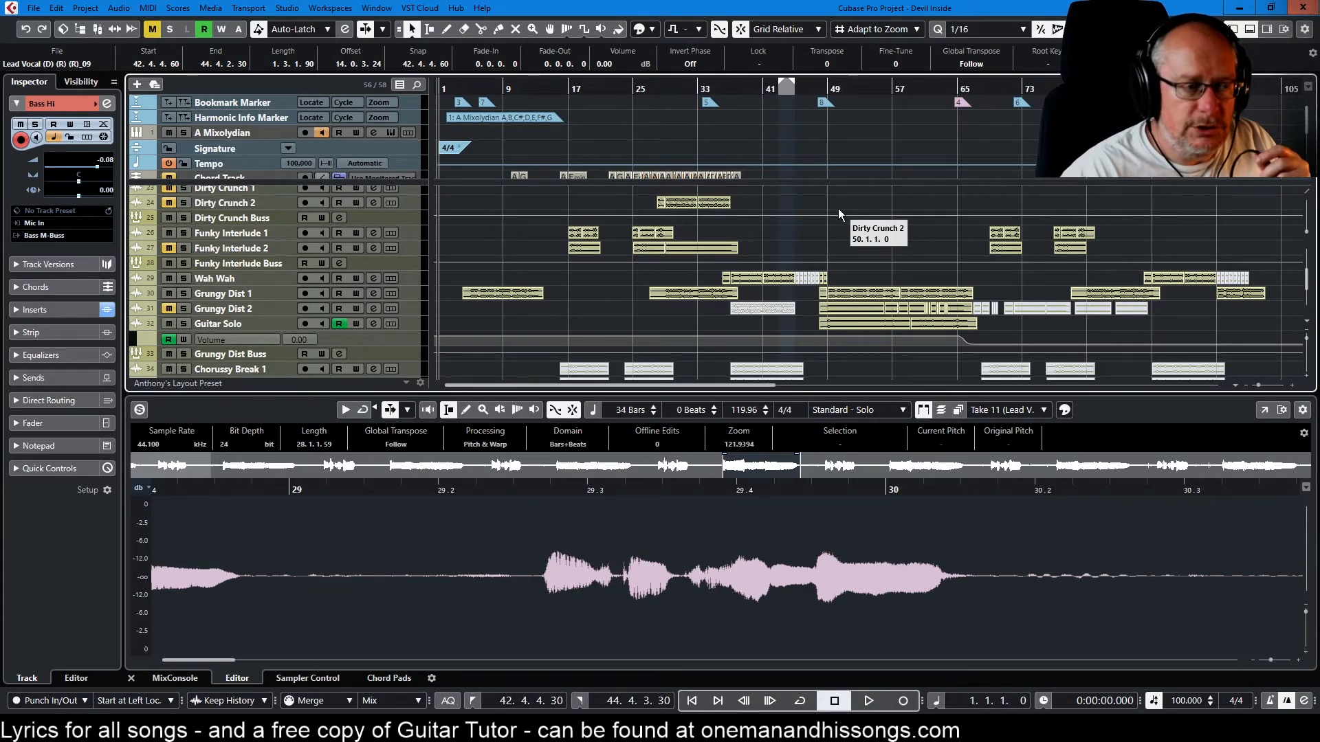
pyautogui.scroll(7, 314, 293)
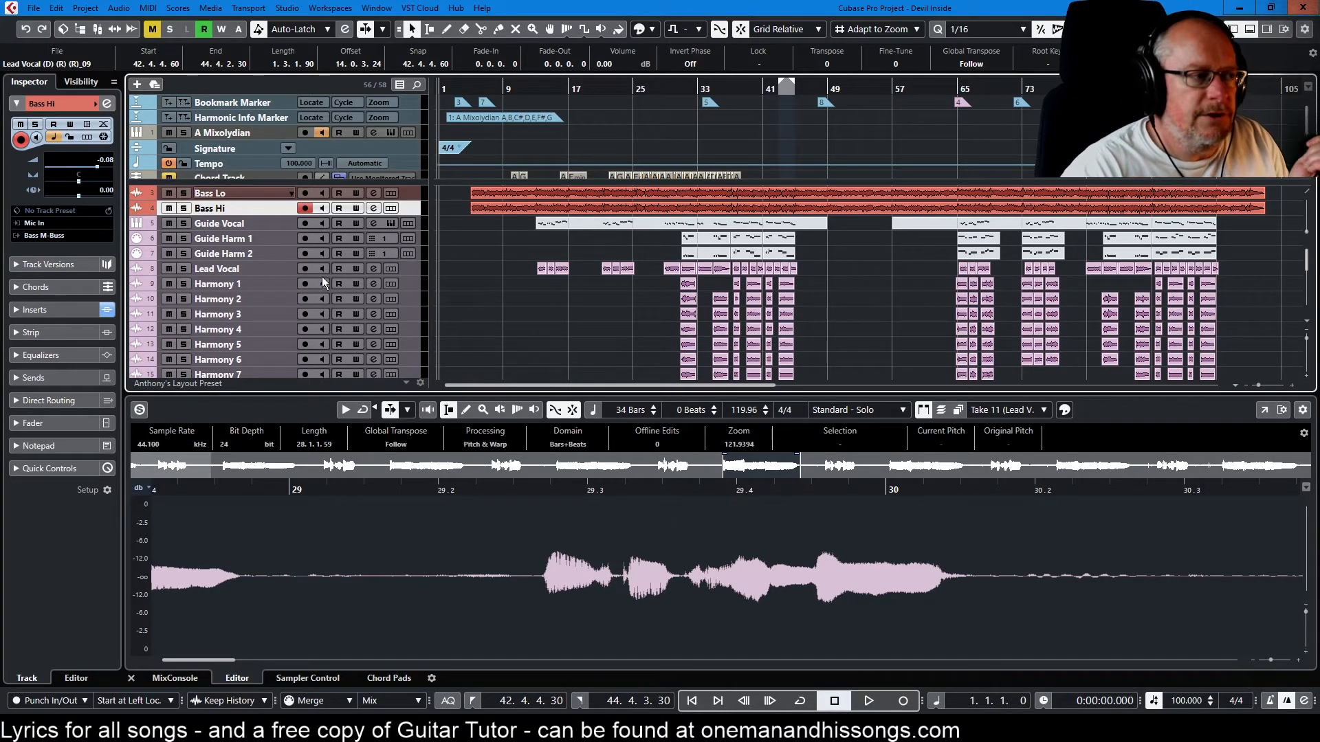
pyautogui.scroll(-10, 369, 263)
pyautogui.scroll(-1, 369, 269)
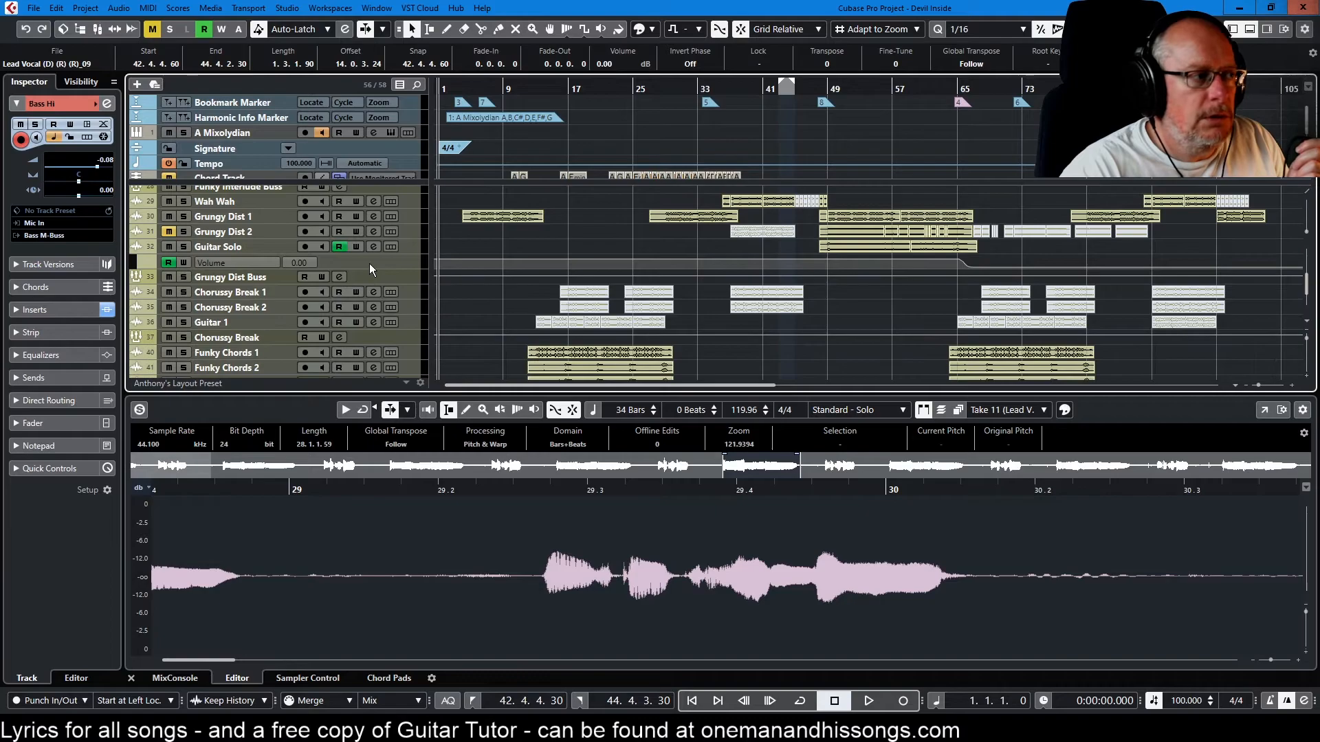
pyautogui.scroll(2, 369, 263)
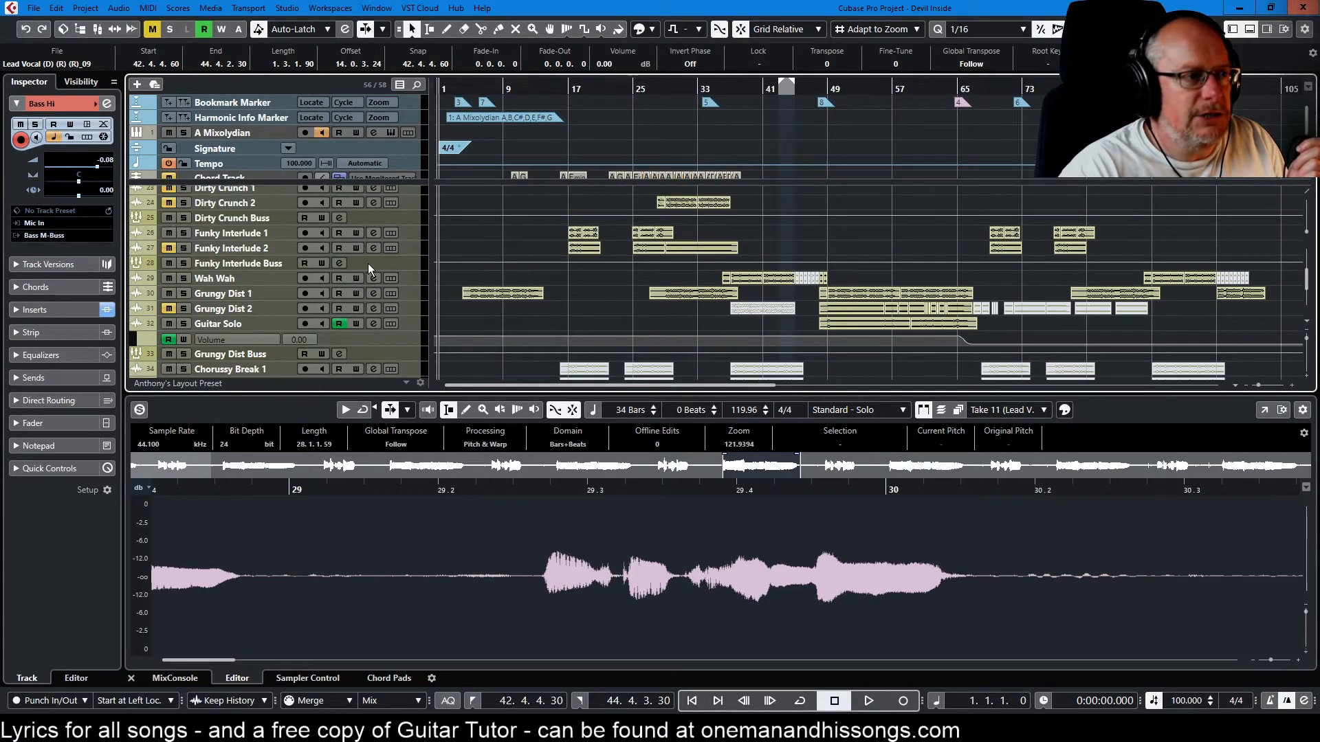
pyautogui.scroll(1, 365, 264)
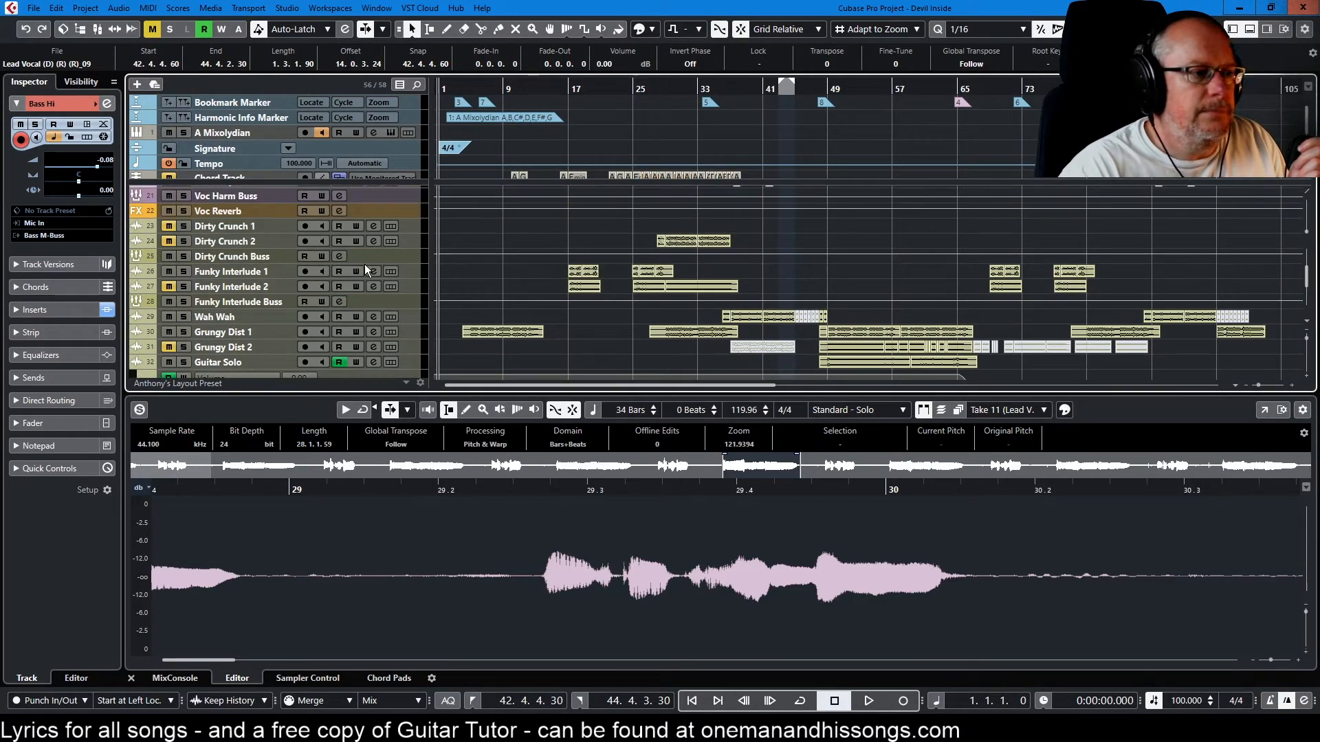
# Unmute the Dirty Crunch 2 track and play the full mix from bar 29 to hear it in context, stopping just after bar 33 begins
pyautogui.scroll(-1, 364, 264)
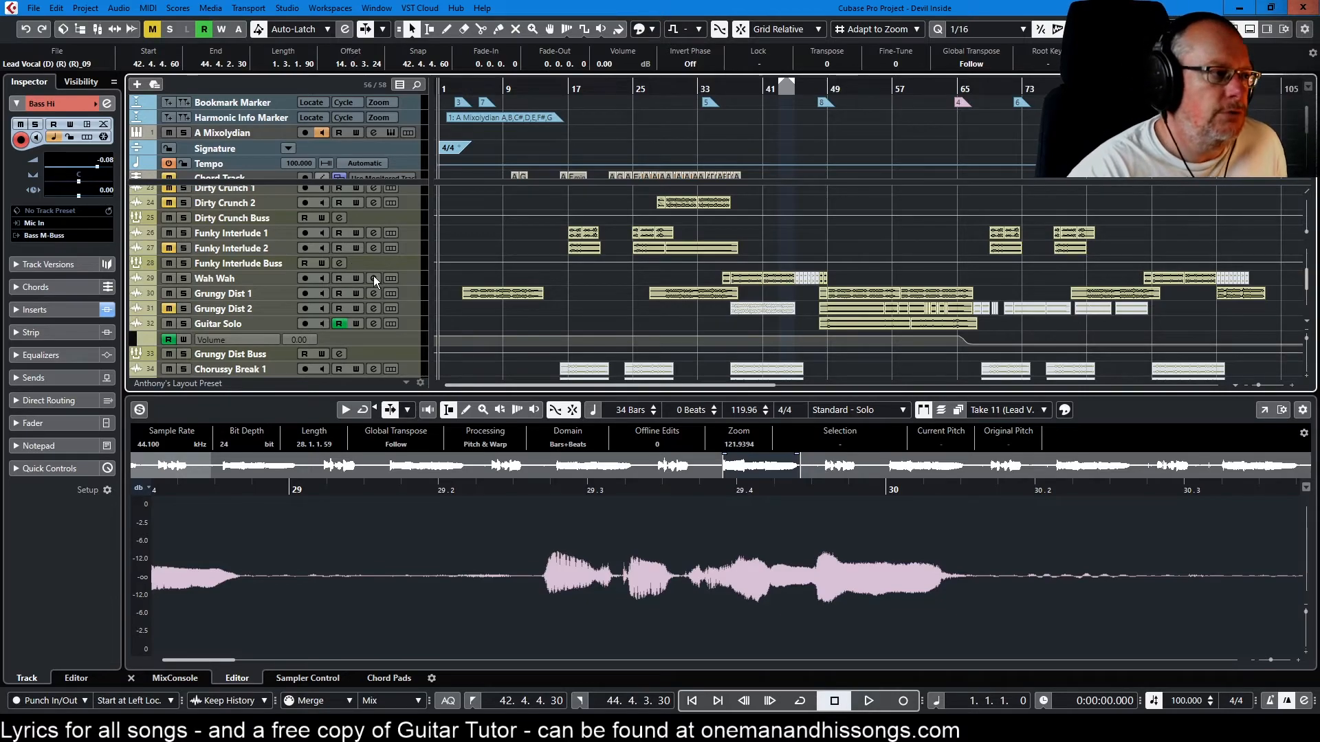
pyautogui.scroll(2, 361, 260)
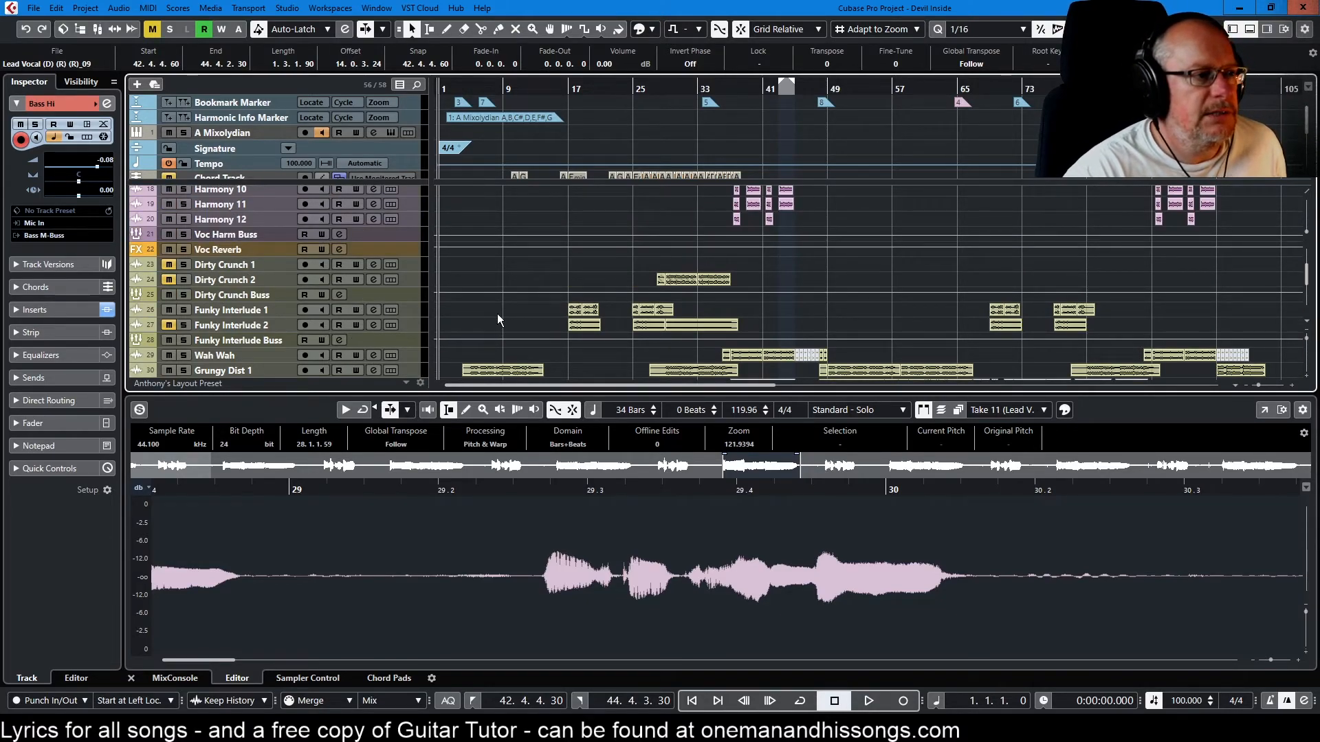
pyautogui.click(664, 86)
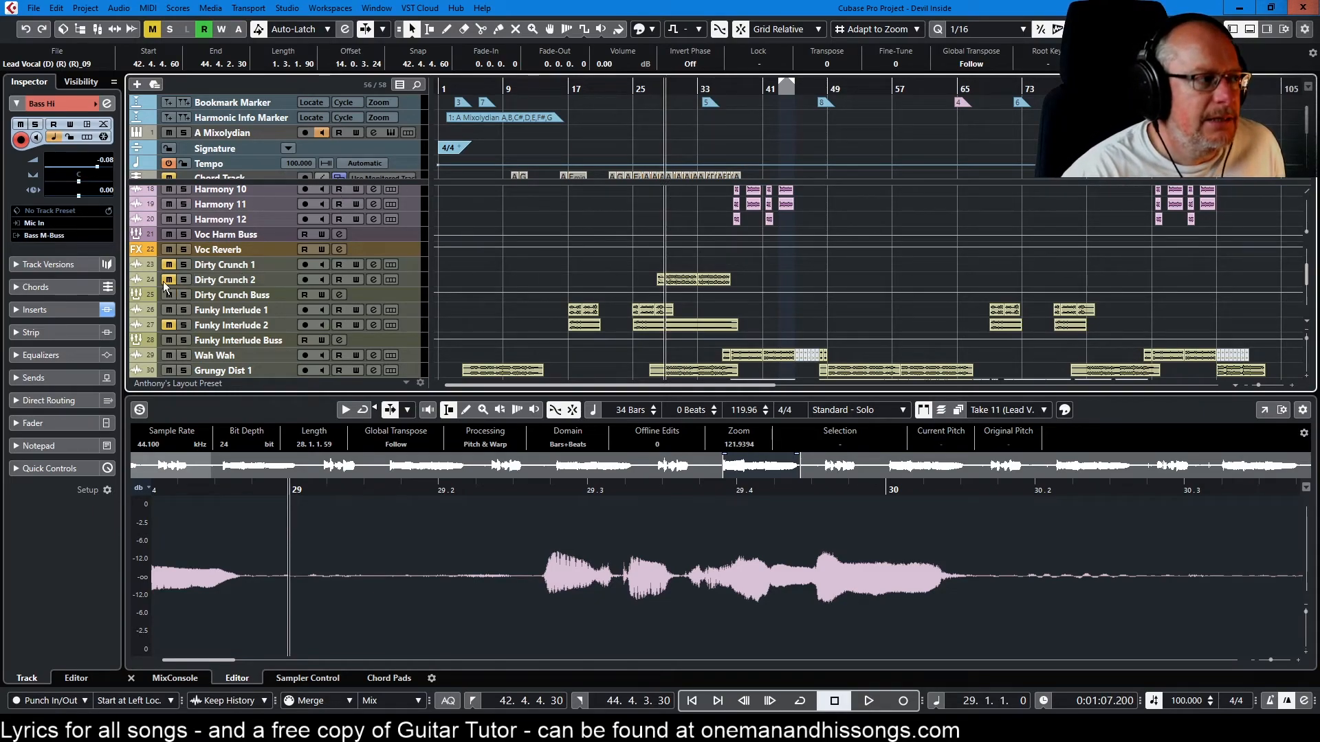
pyautogui.press('space')
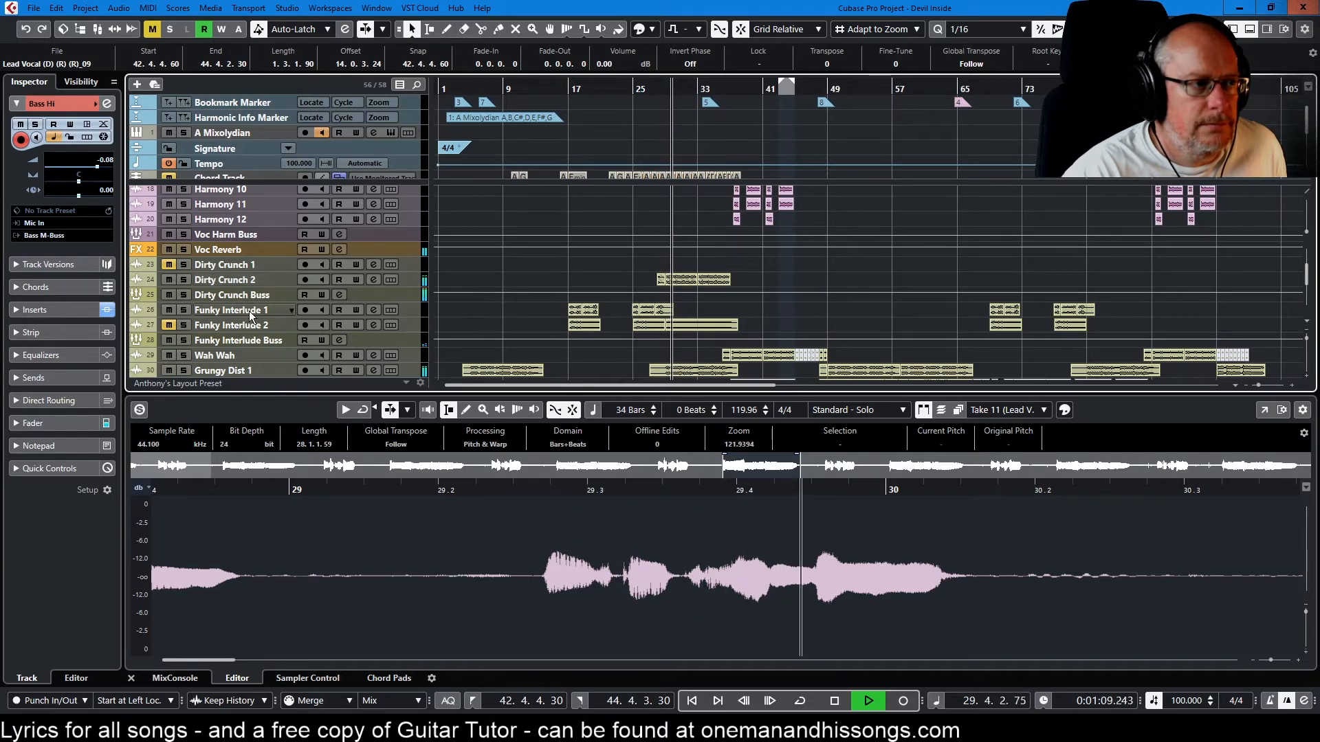
pyautogui.click(836, 702)
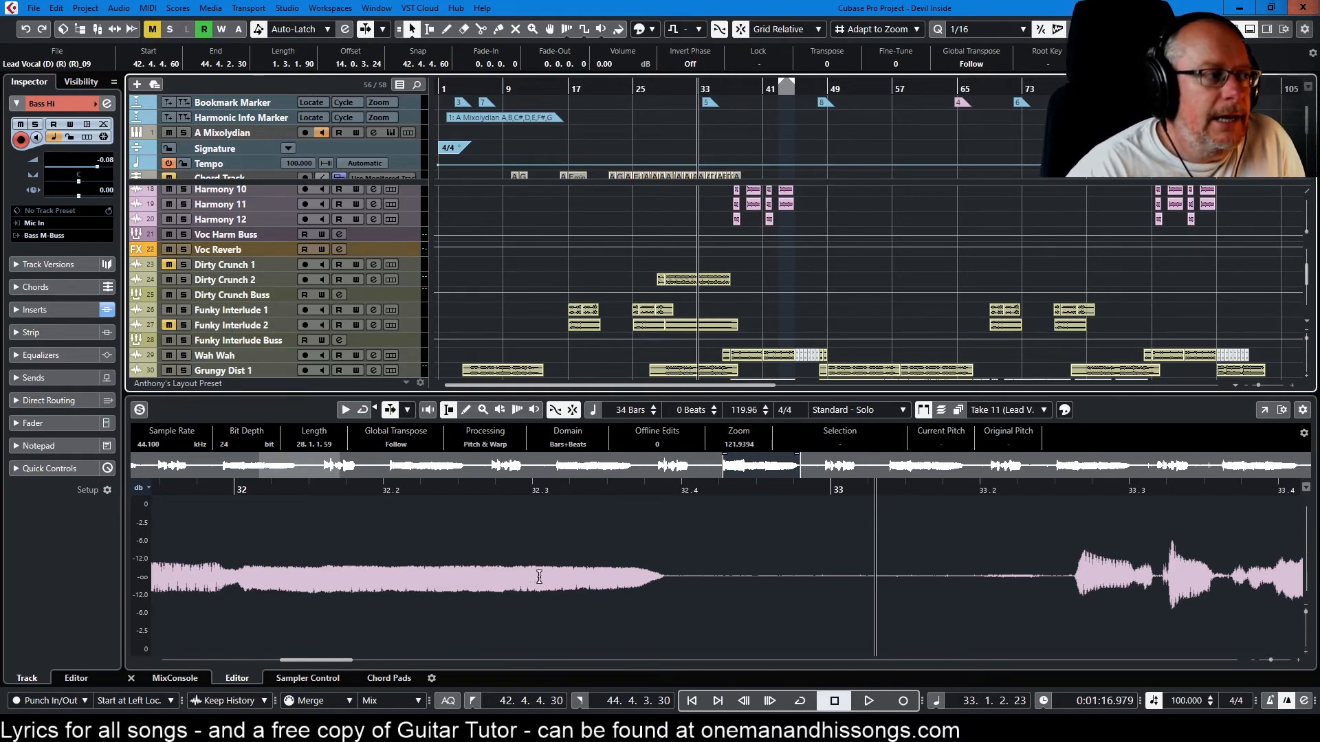
# Solo the Dirty Crunch 2 track and play its part from about bar 29 to hear it alone, stopping in bar 33
pyautogui.click(184, 280)
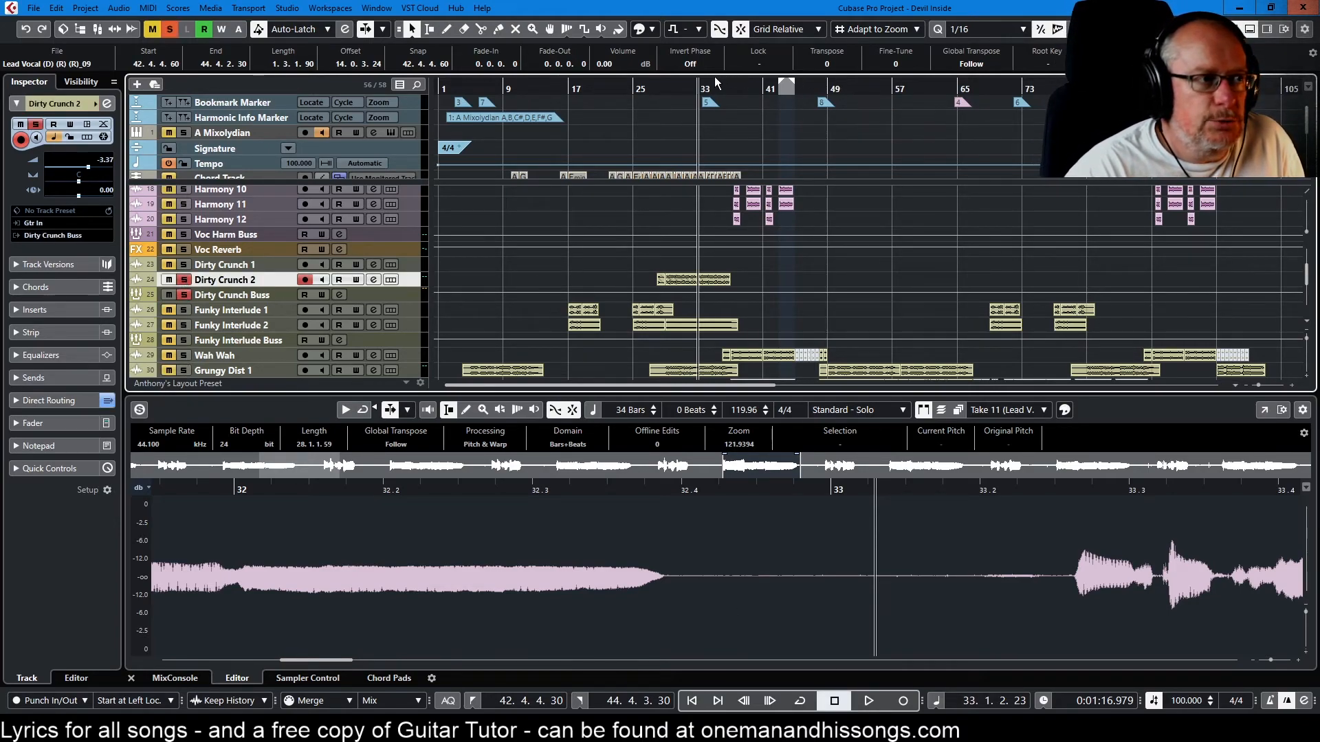
pyautogui.click(665, 84)
pyautogui.press('space')
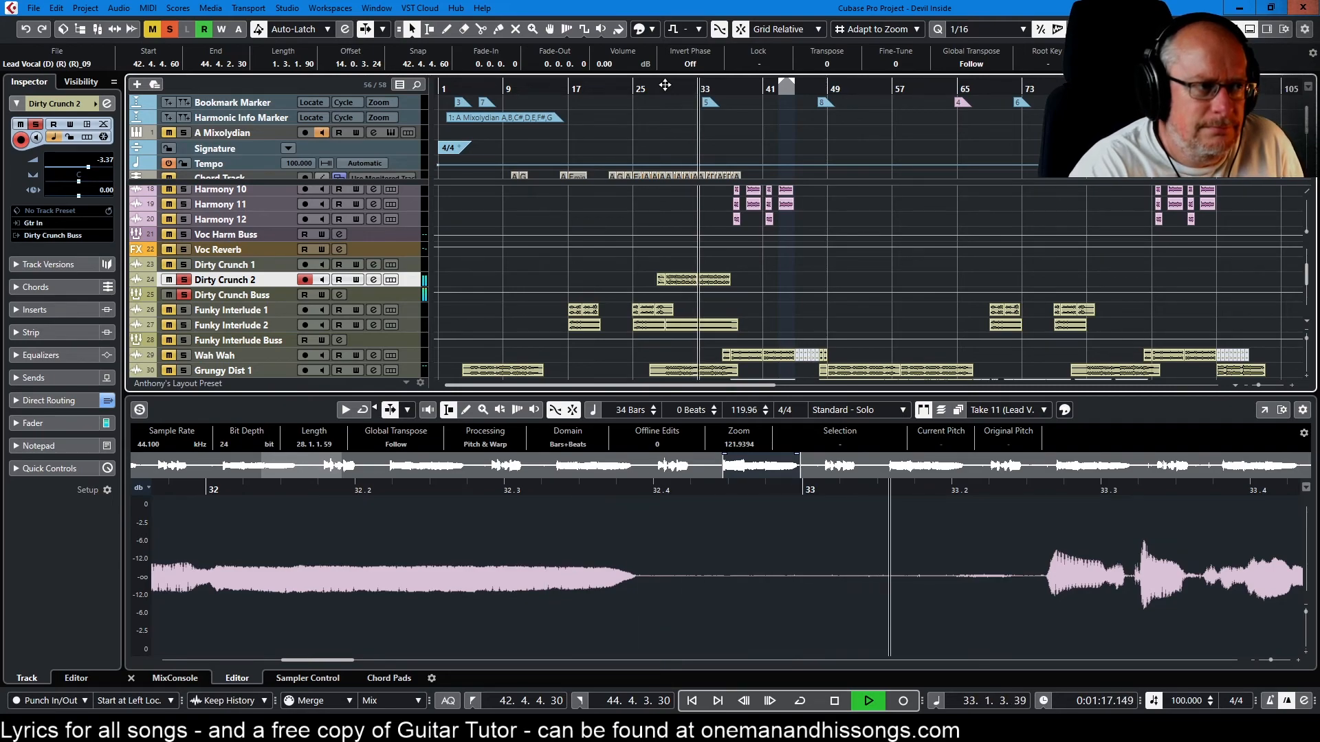
pyautogui.press('space')
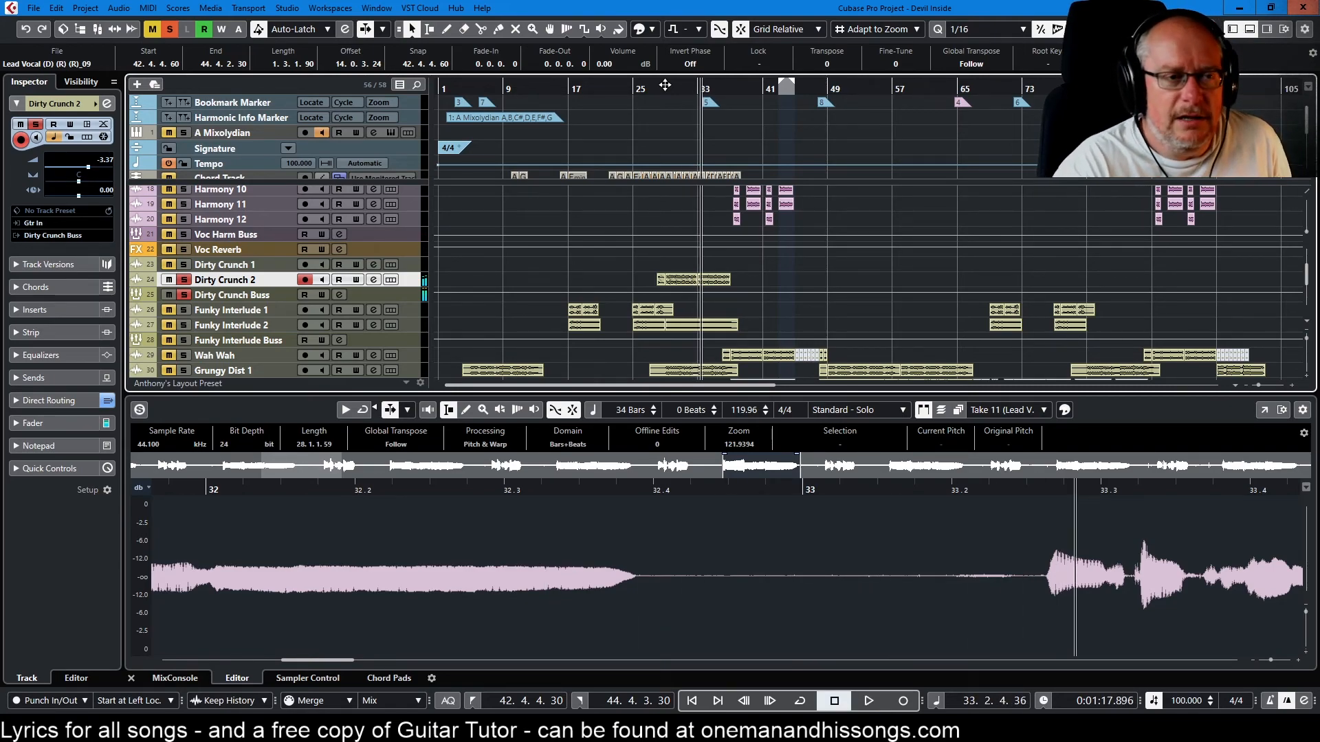